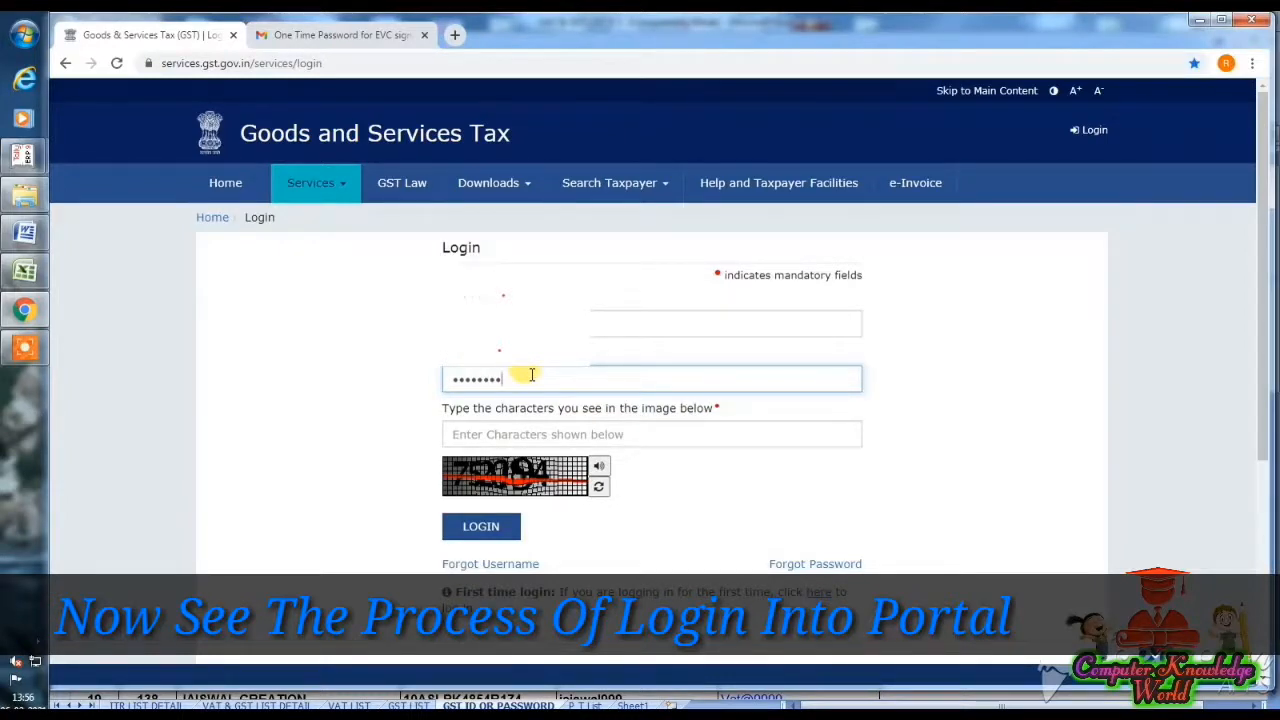
- Enter the captcha characters and log in to the GST Portal taxpayer dashboard
click(552, 432)
text(752094)
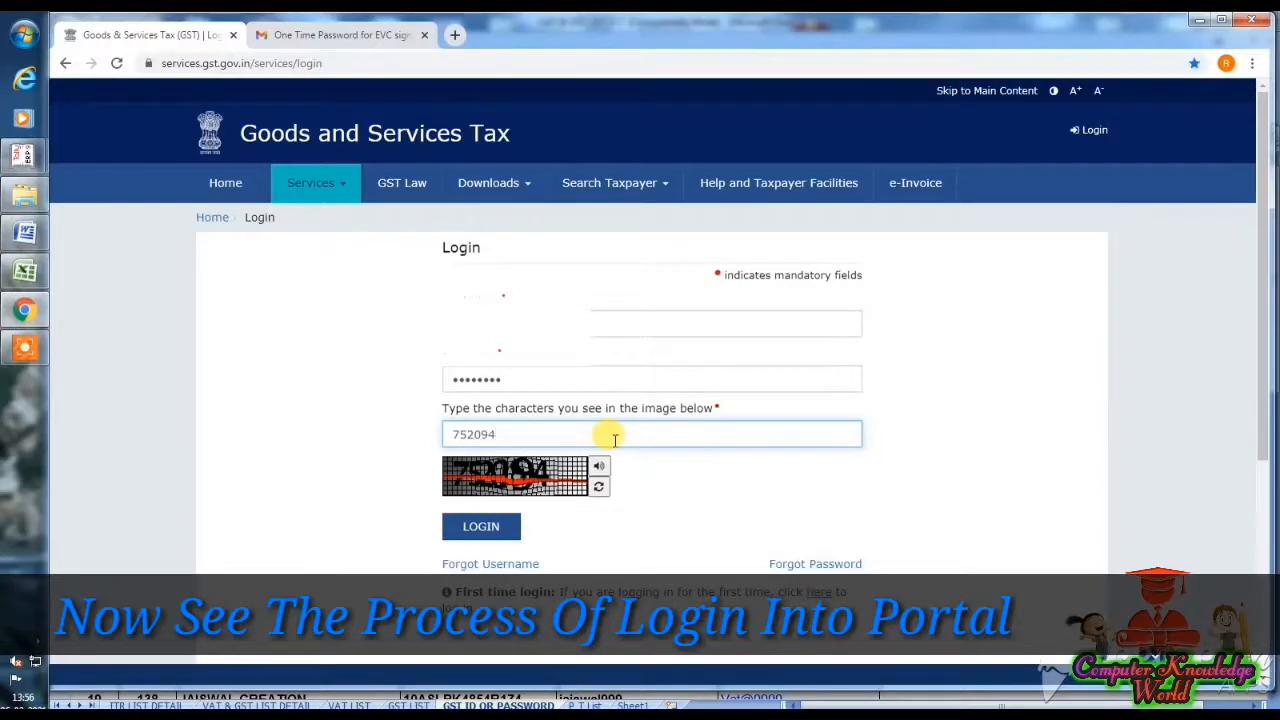
click(486, 528)
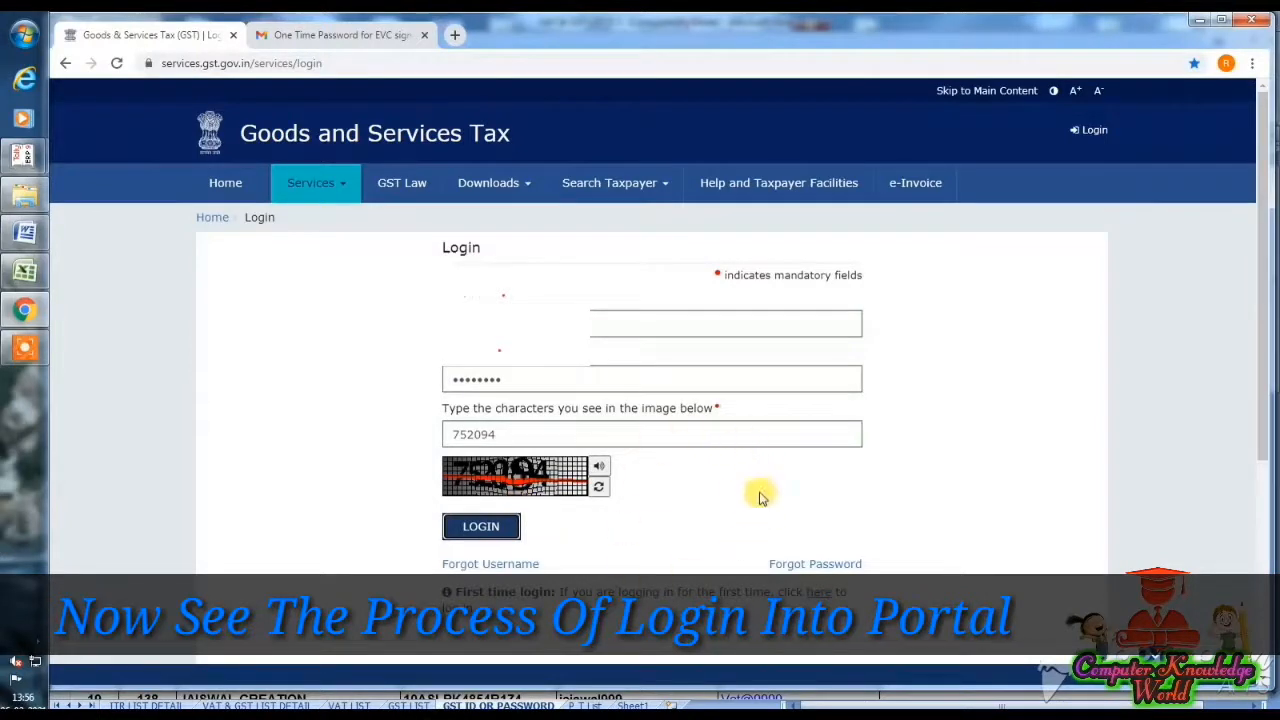
click(505, 528)
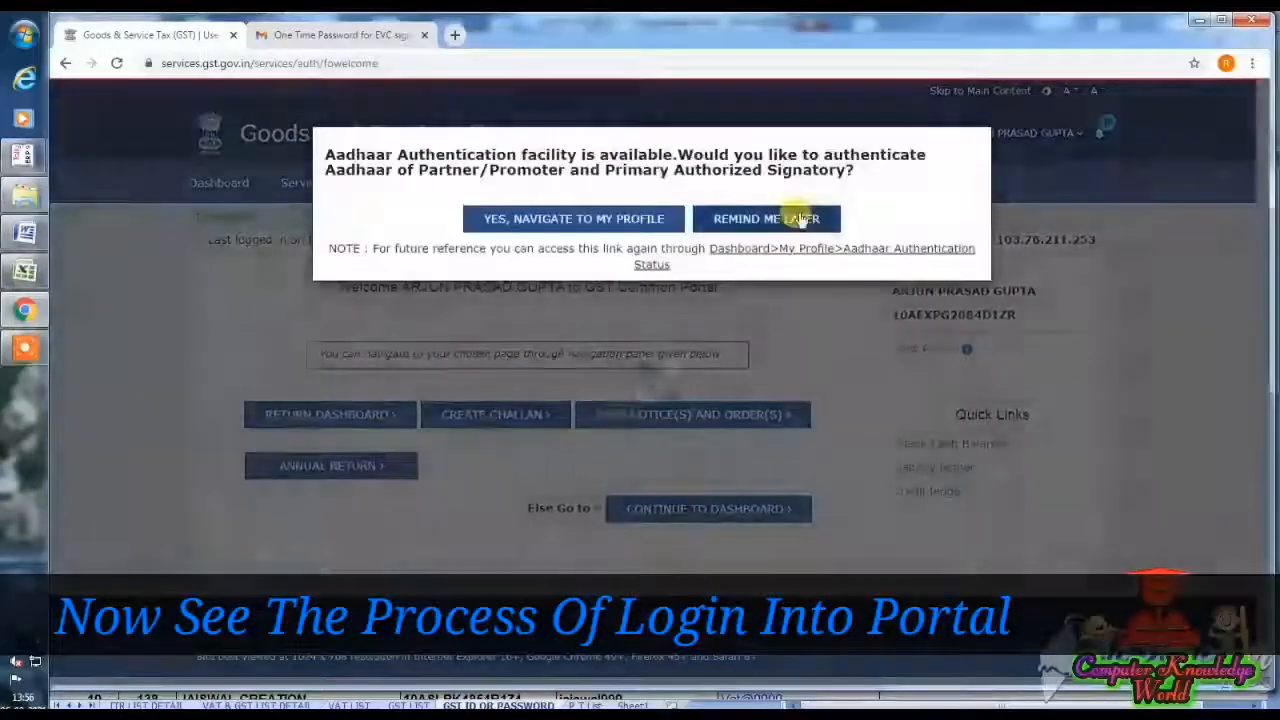
- Defer the Aadhaar authentication and open Services > Payments > Create Challan
click(800, 219)
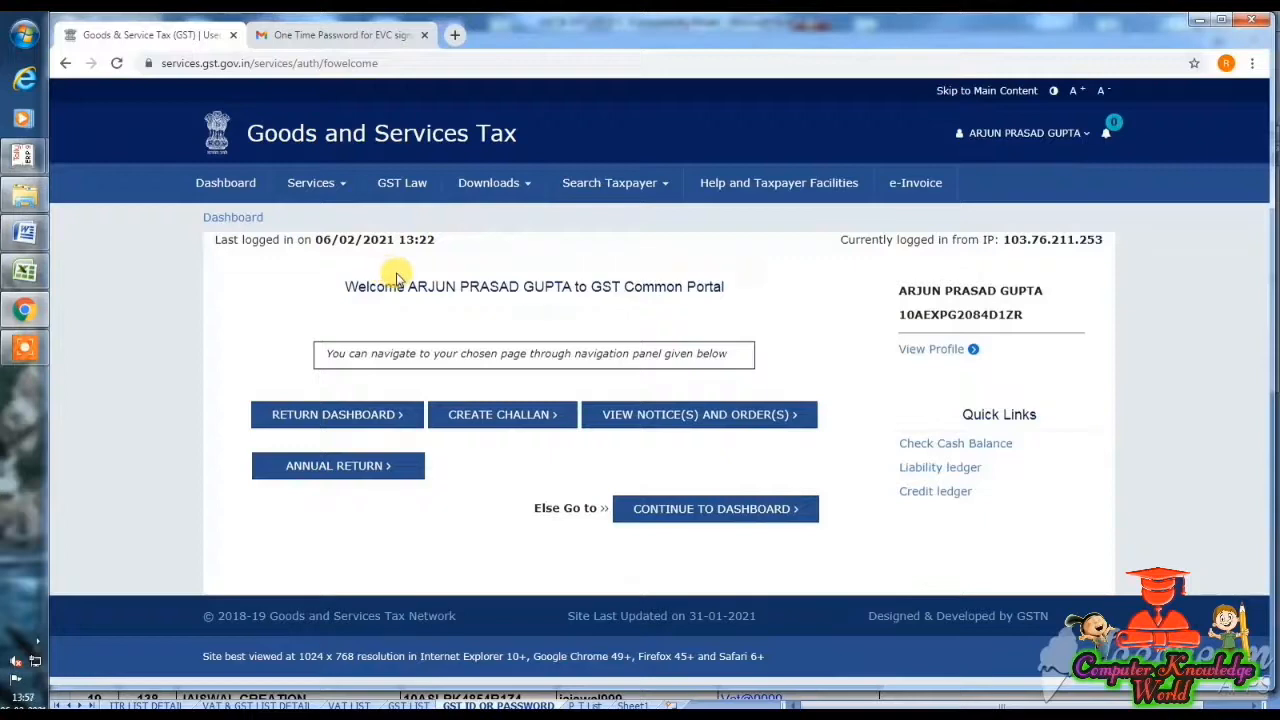
click(318, 183)
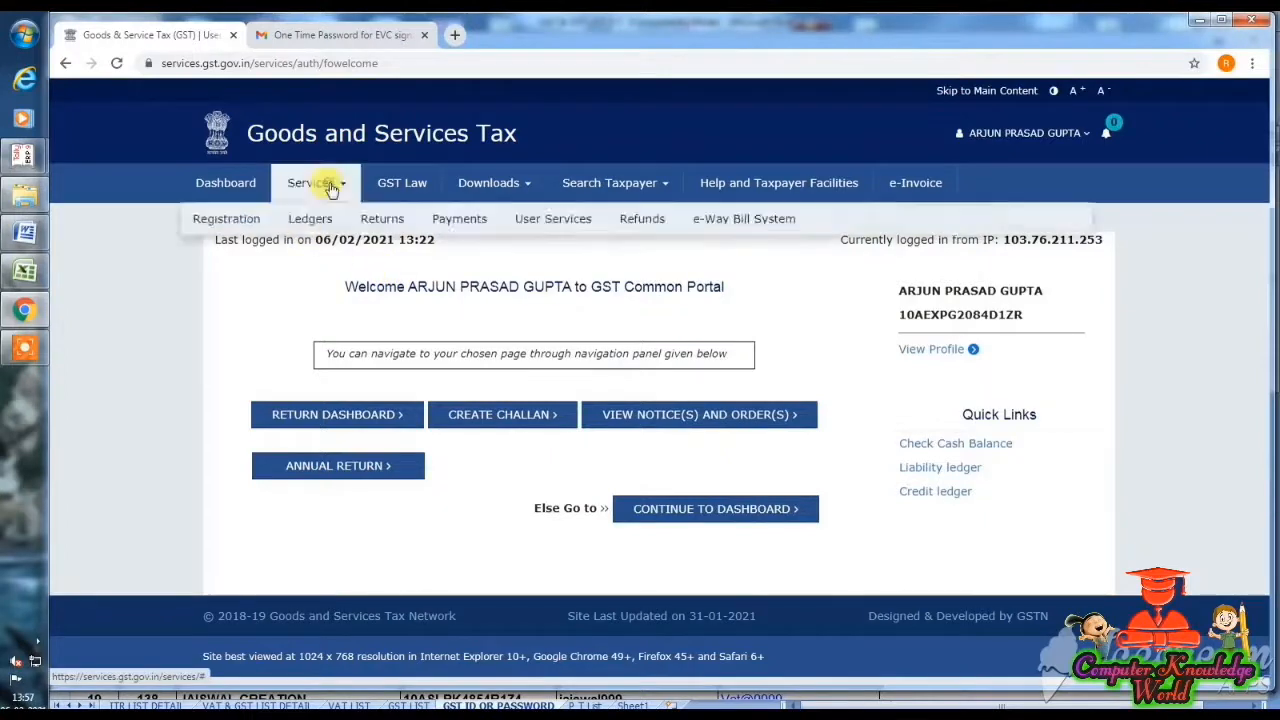
mouse_move(437, 229)
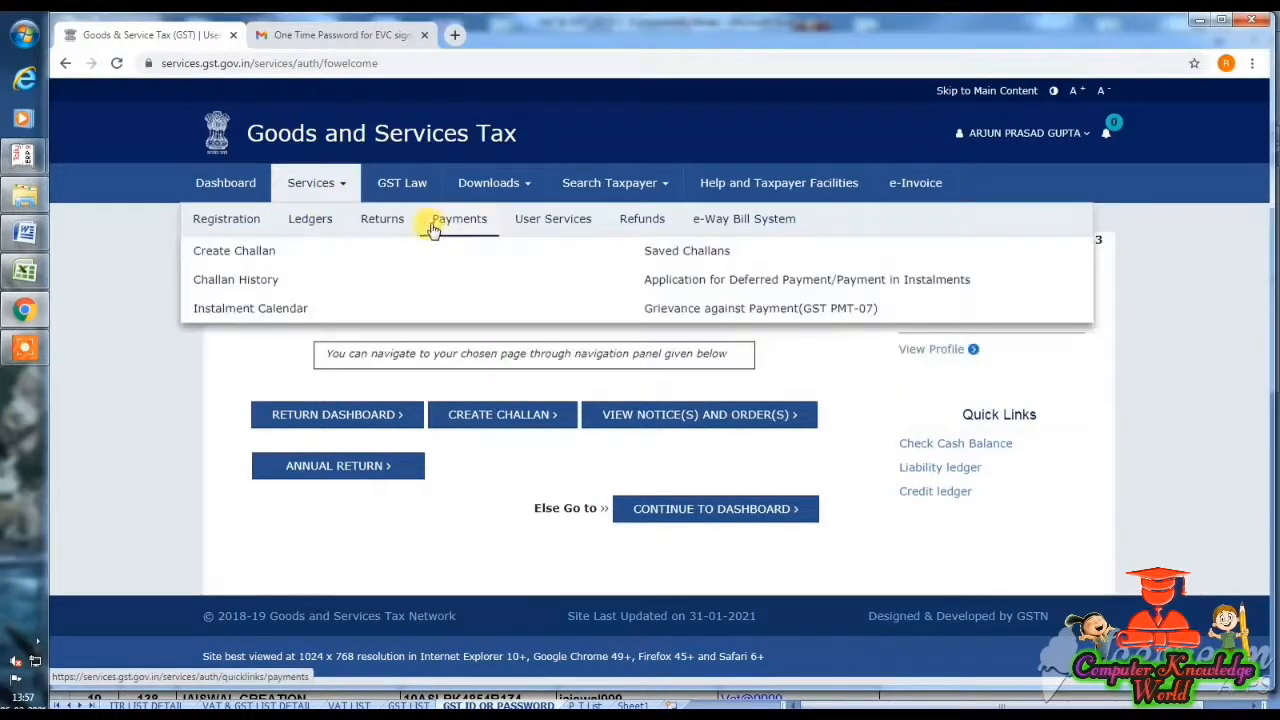
click(234, 260)
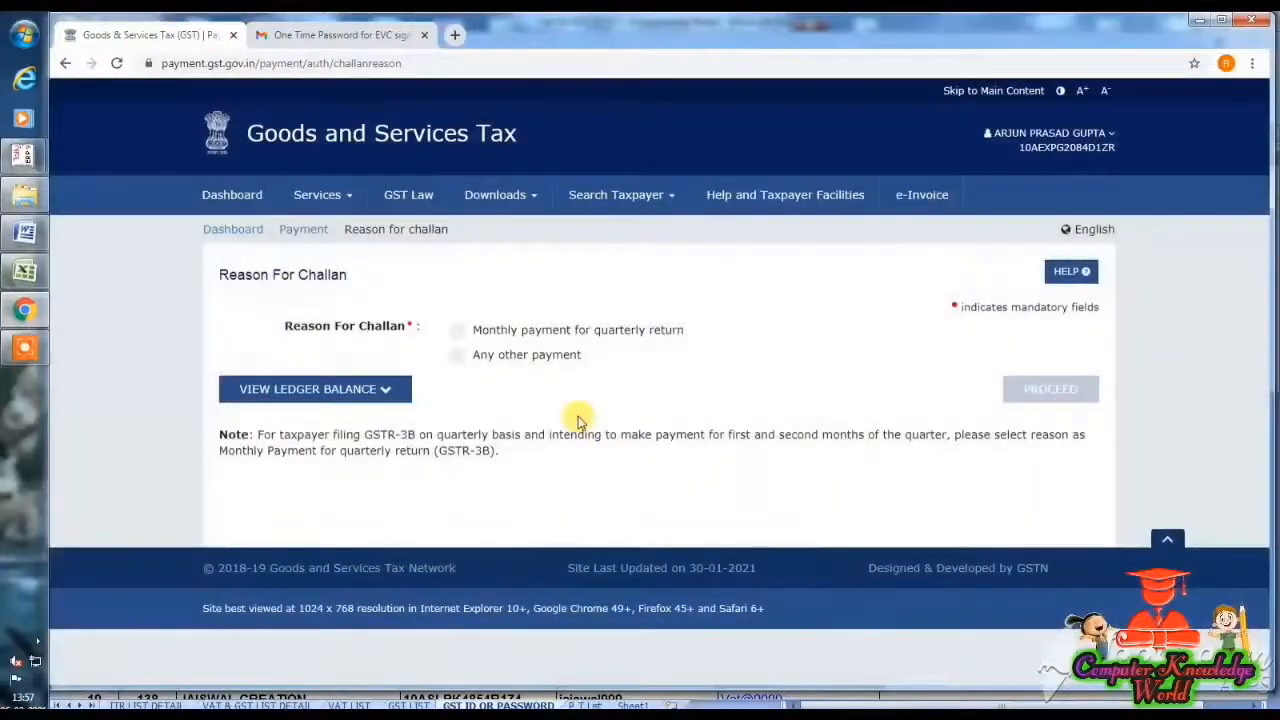
- Choose 'Any other payment' as the challan reason and proceed to the deposit form
click(552, 356)
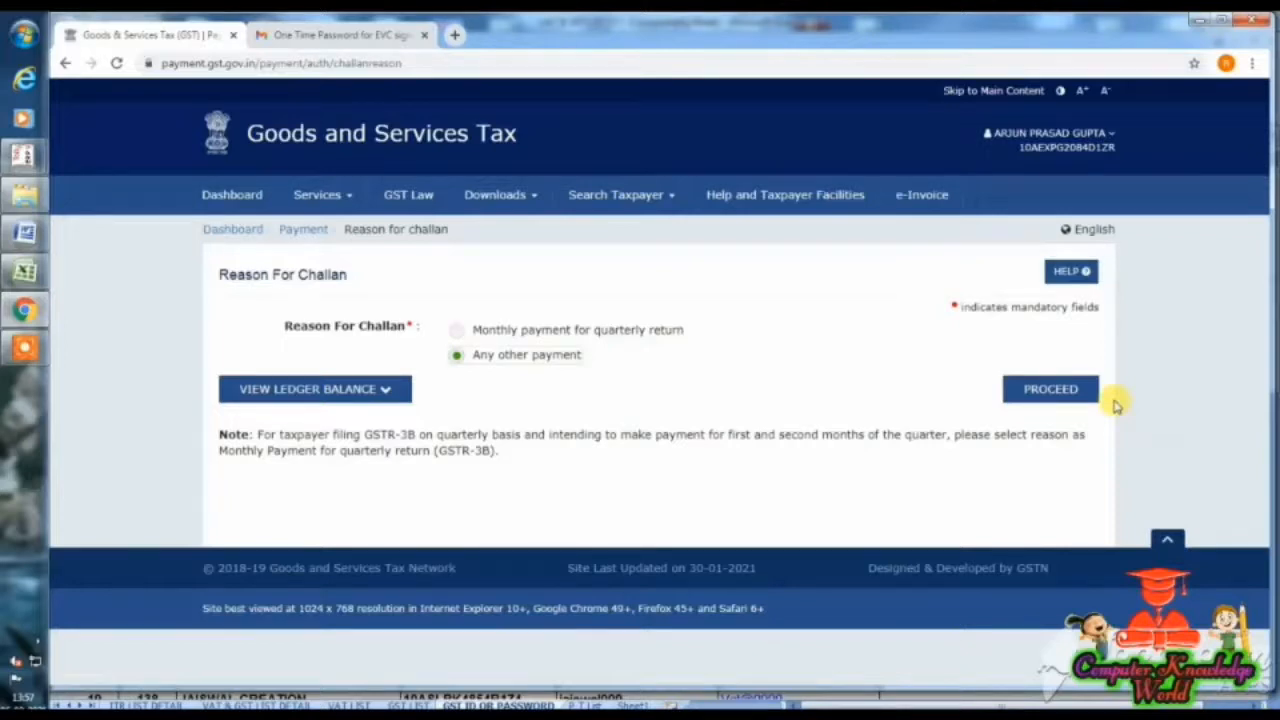
click(1083, 392)
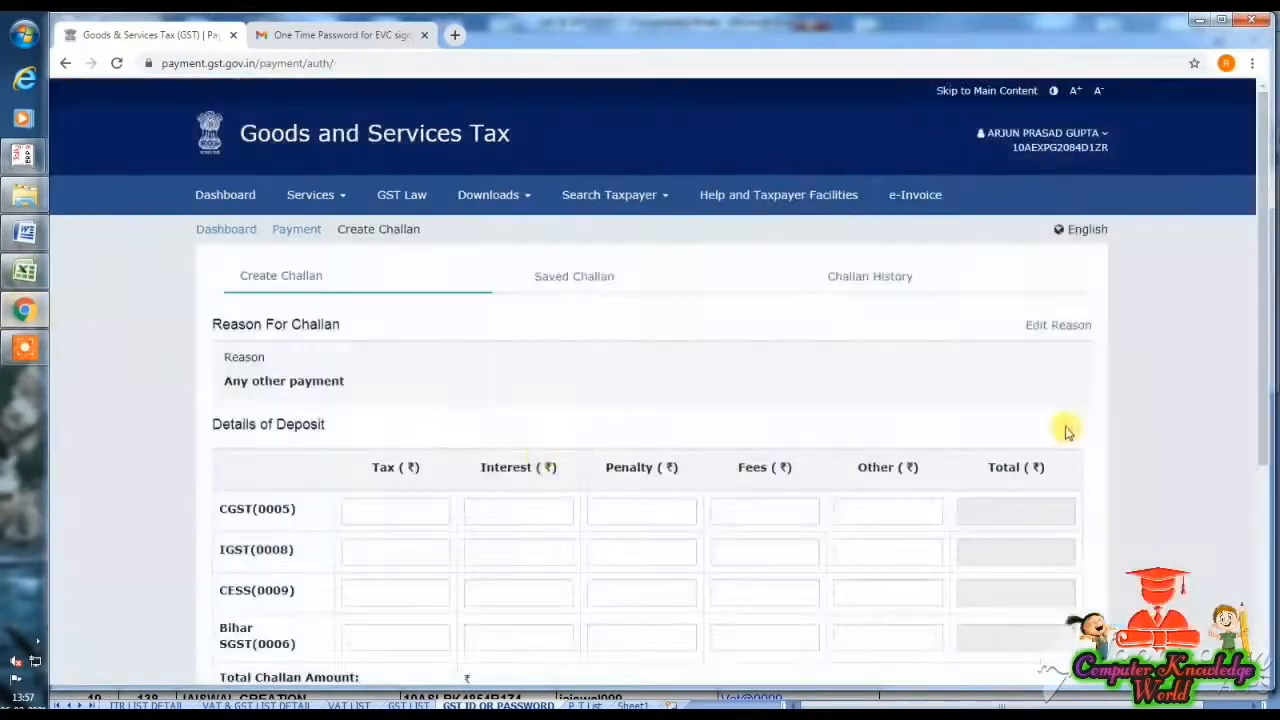
drag(1260, 397, 1249, 534)
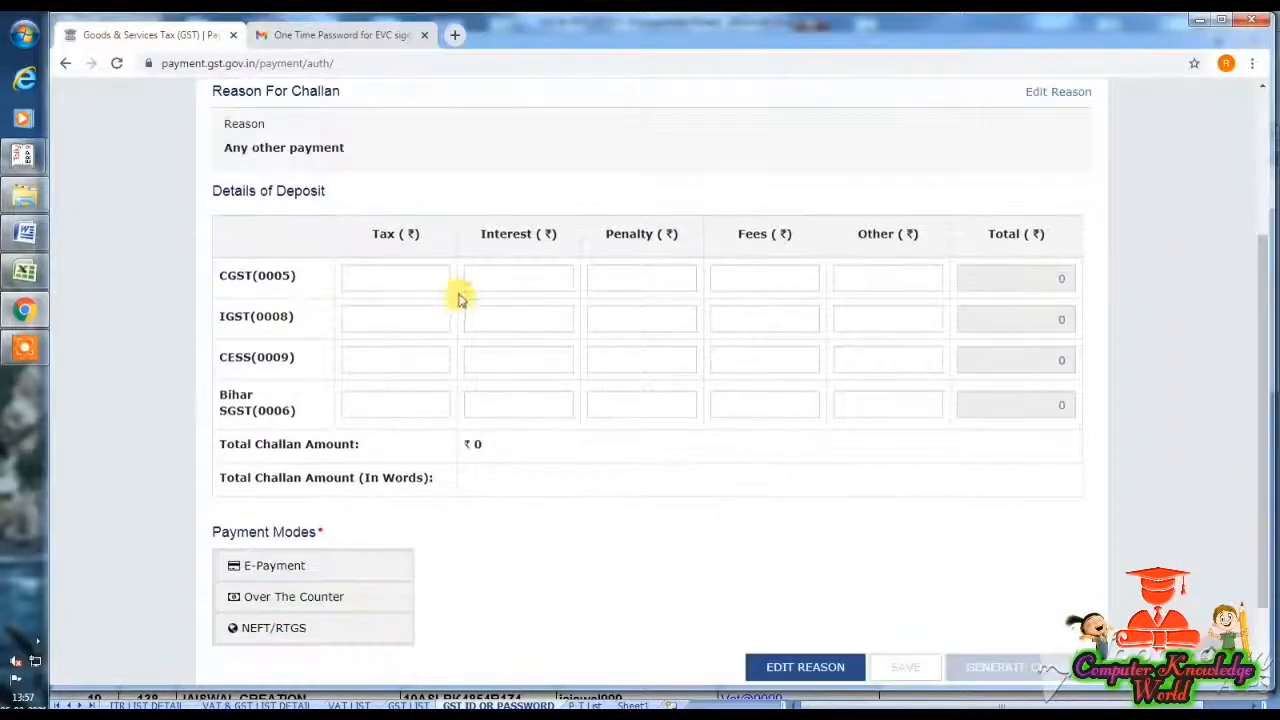
- Enter 3,650 CGST and 3,650 Bihar SGST fees, choose E-Payment, and generate the ₹7,300 challan
click(779, 277)
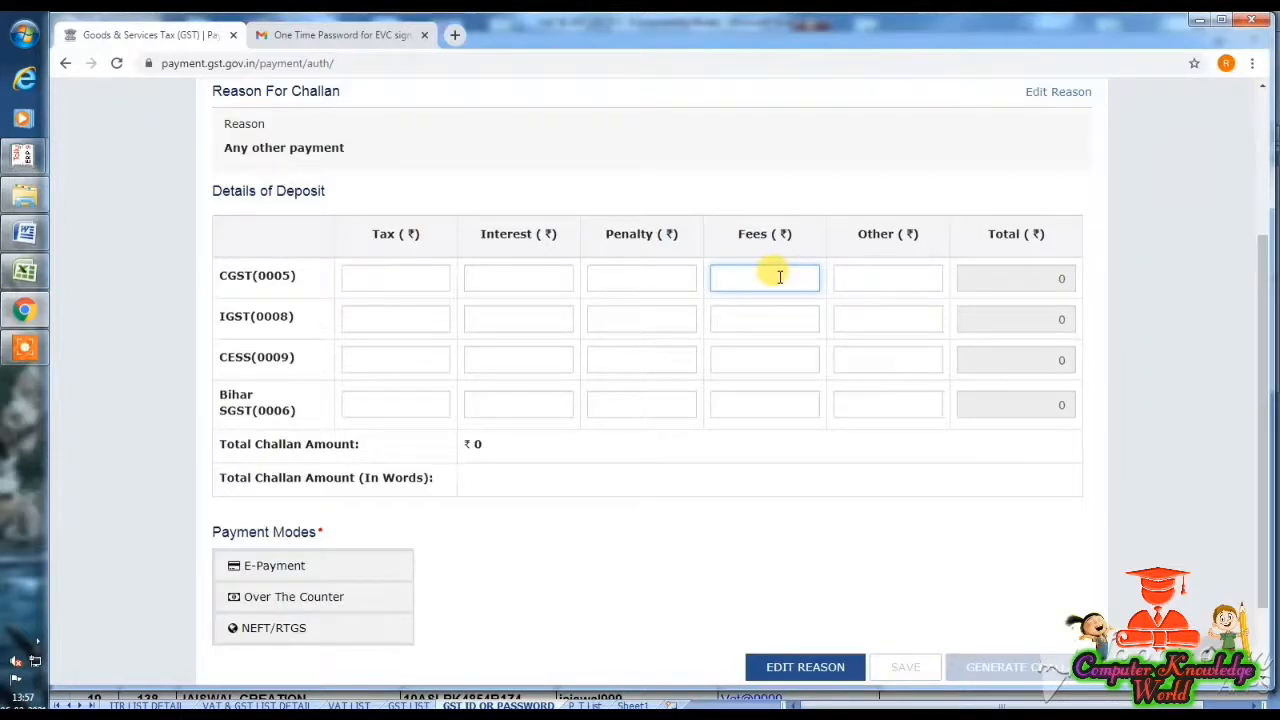
text(3650)
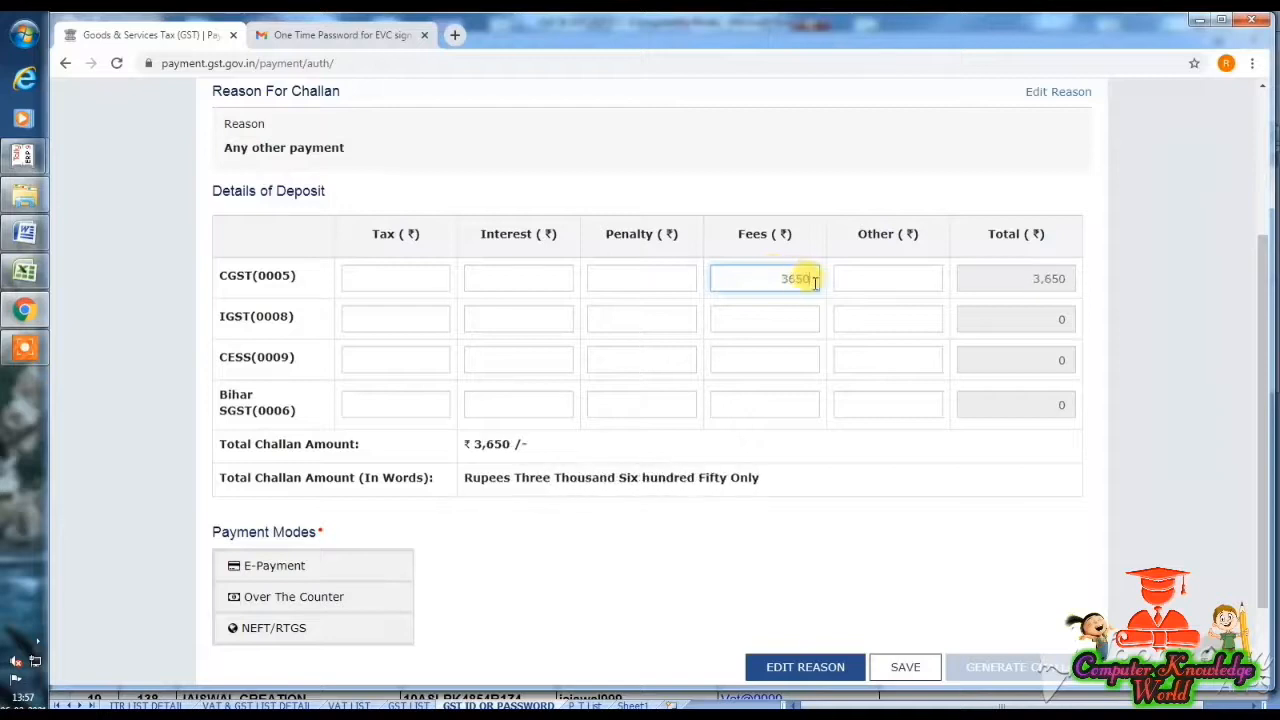
click(778, 397)
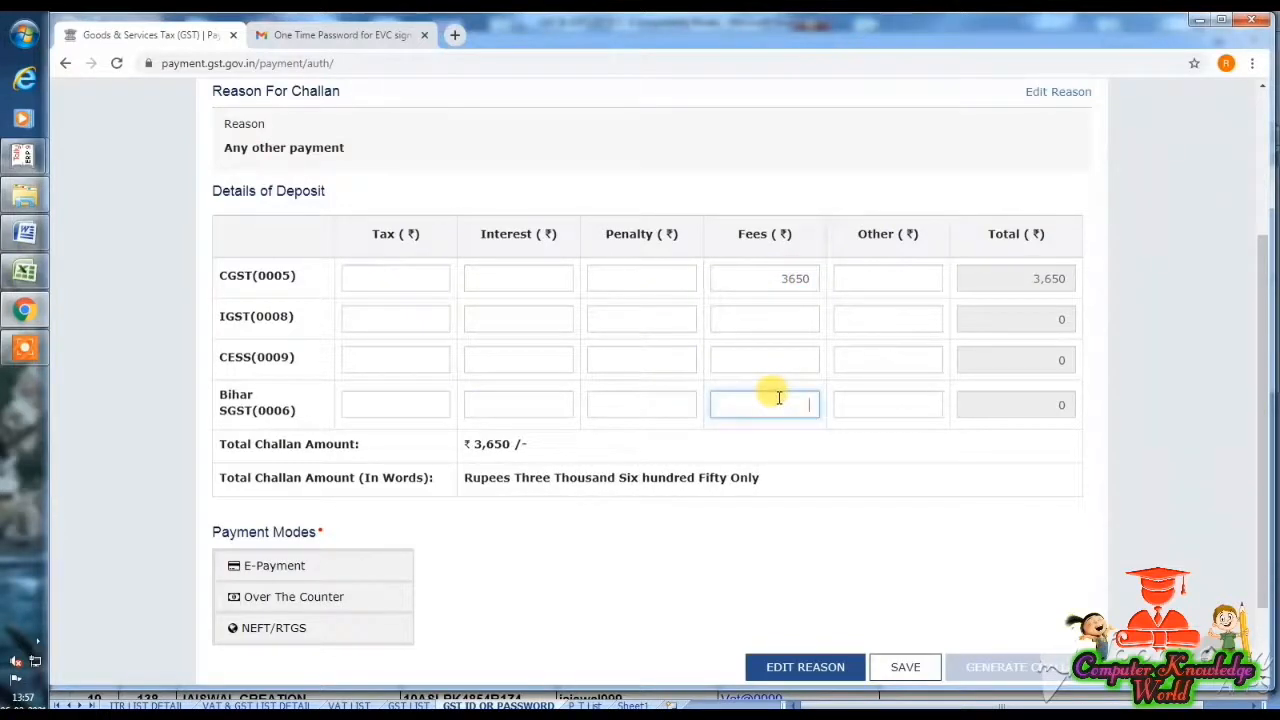
text(3650)
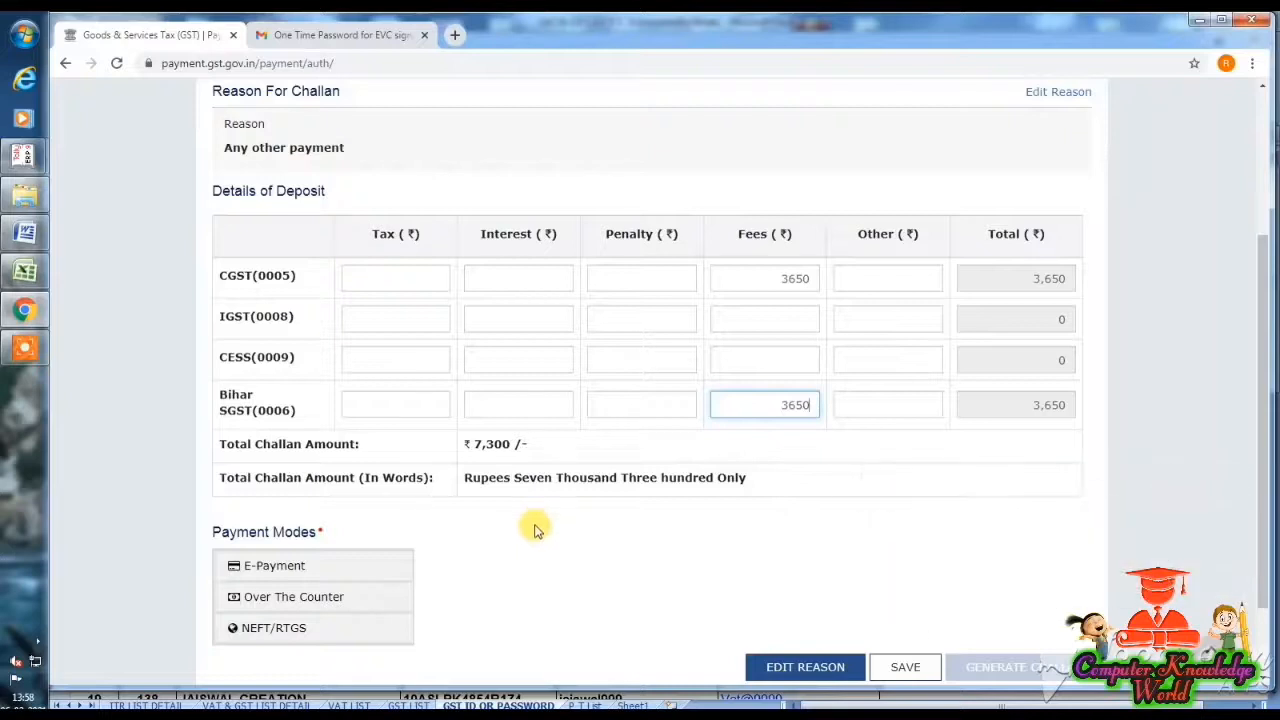
click(320, 566)
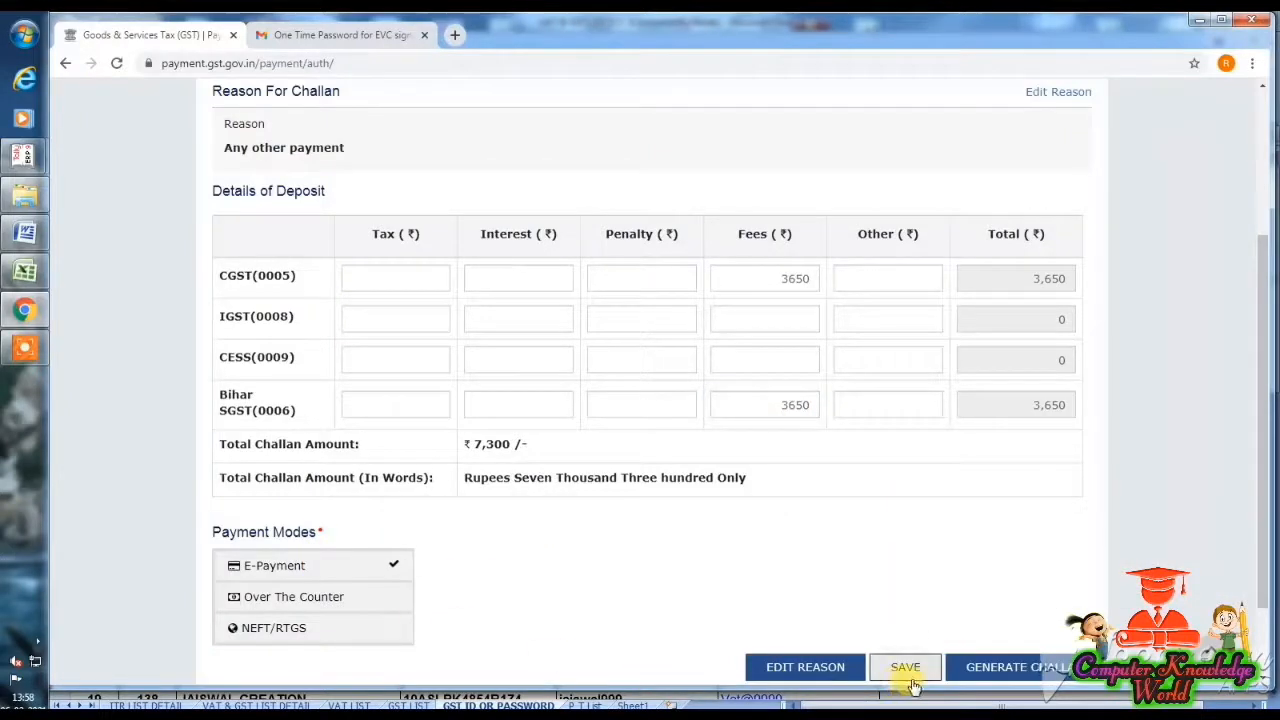
click(1033, 677)
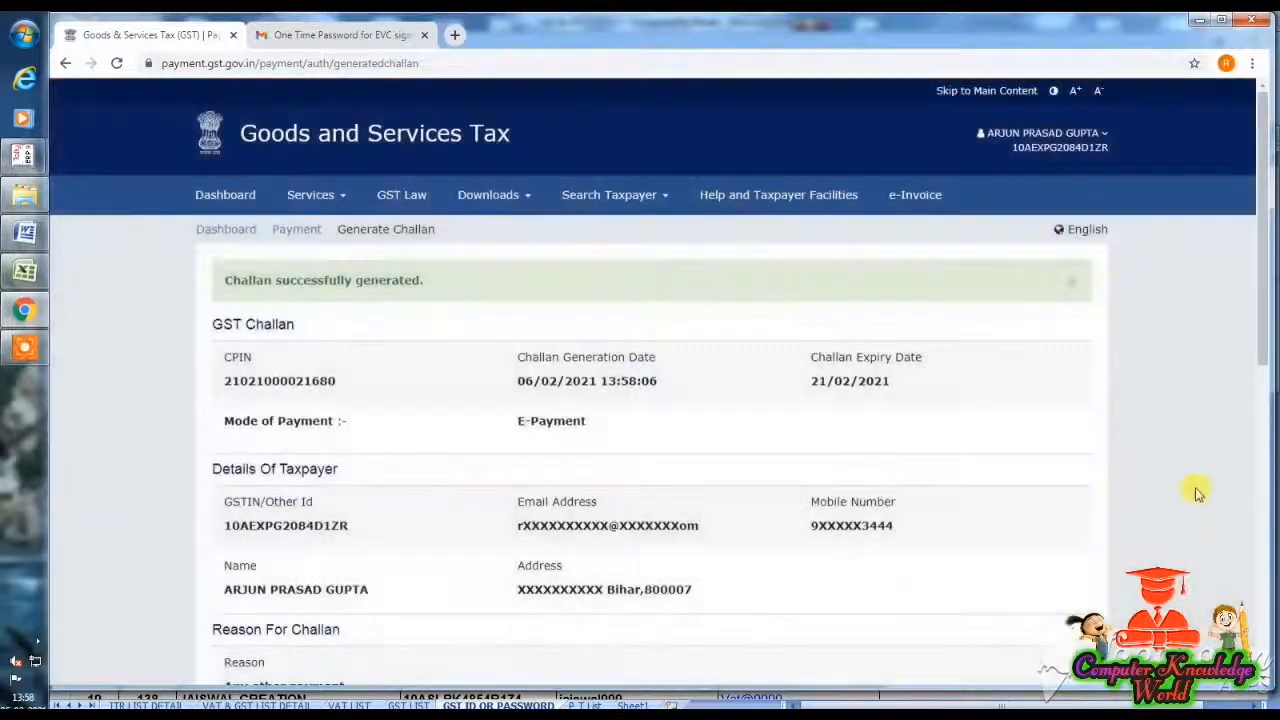
- Pay the ₹7,300 challan by Net Banking through State Bank of India, accepting the terms
drag(1266, 349, 1260, 626)
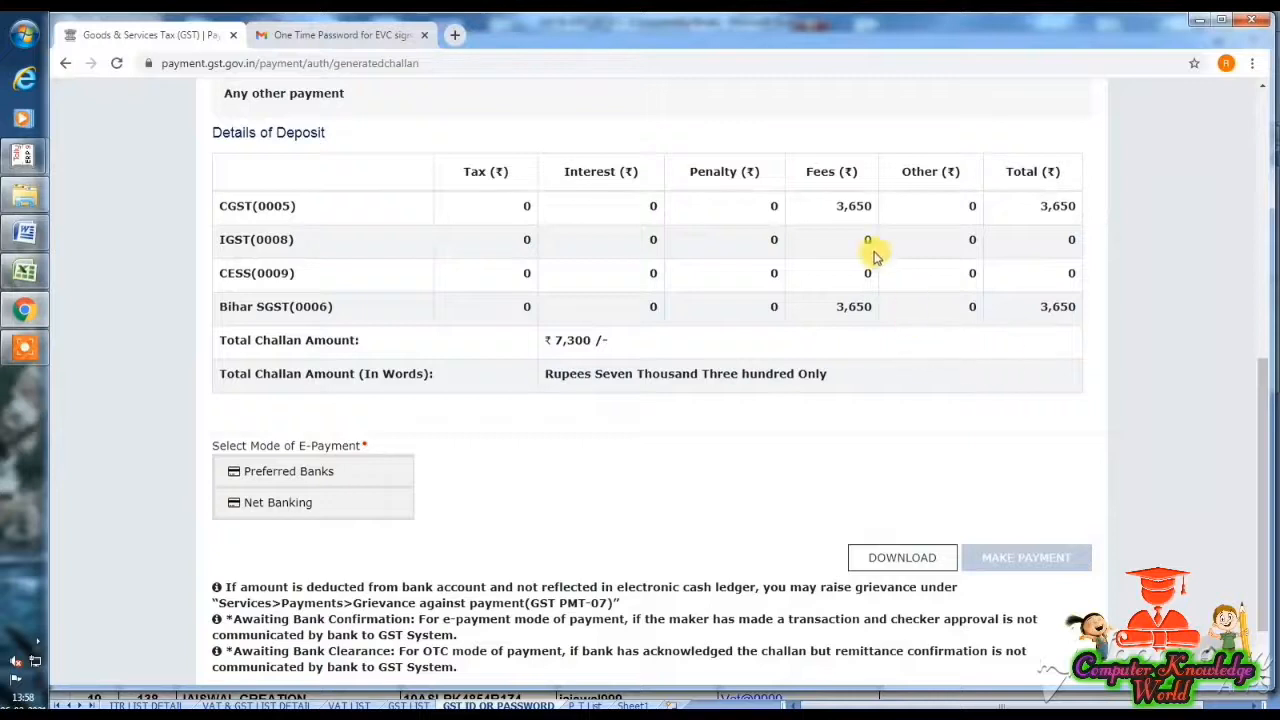
click(348, 483)
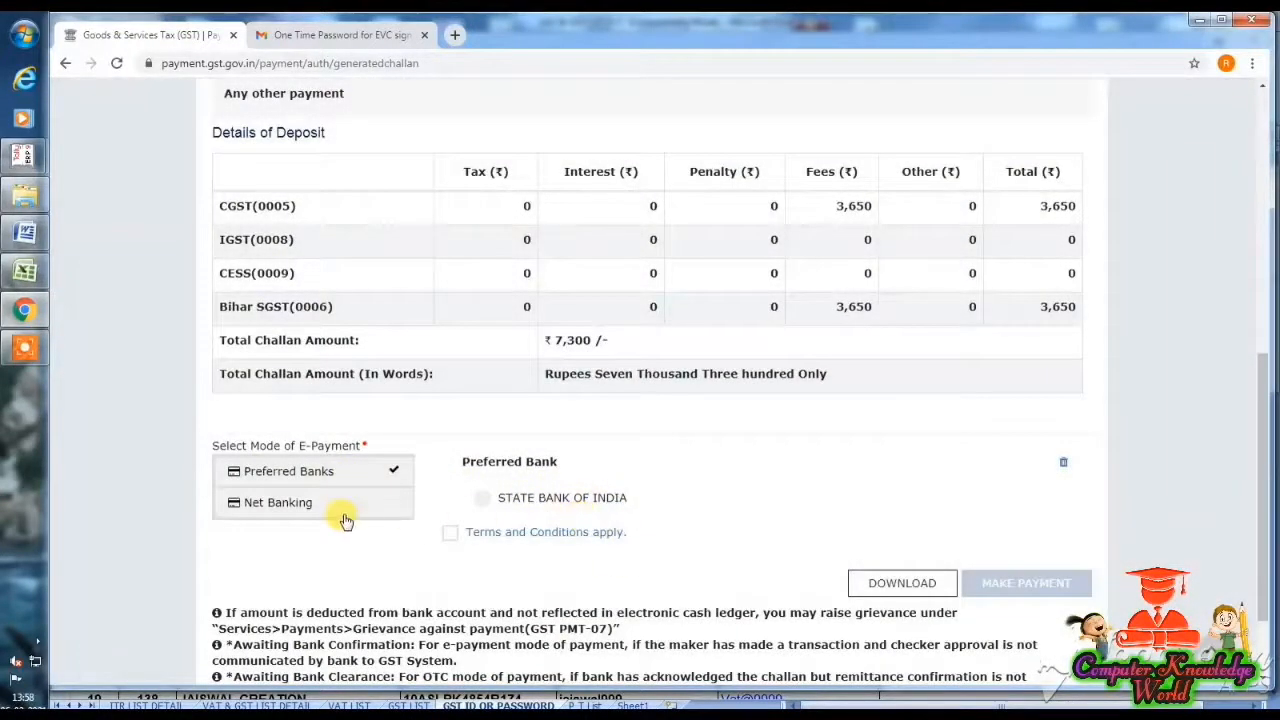
click(343, 512)
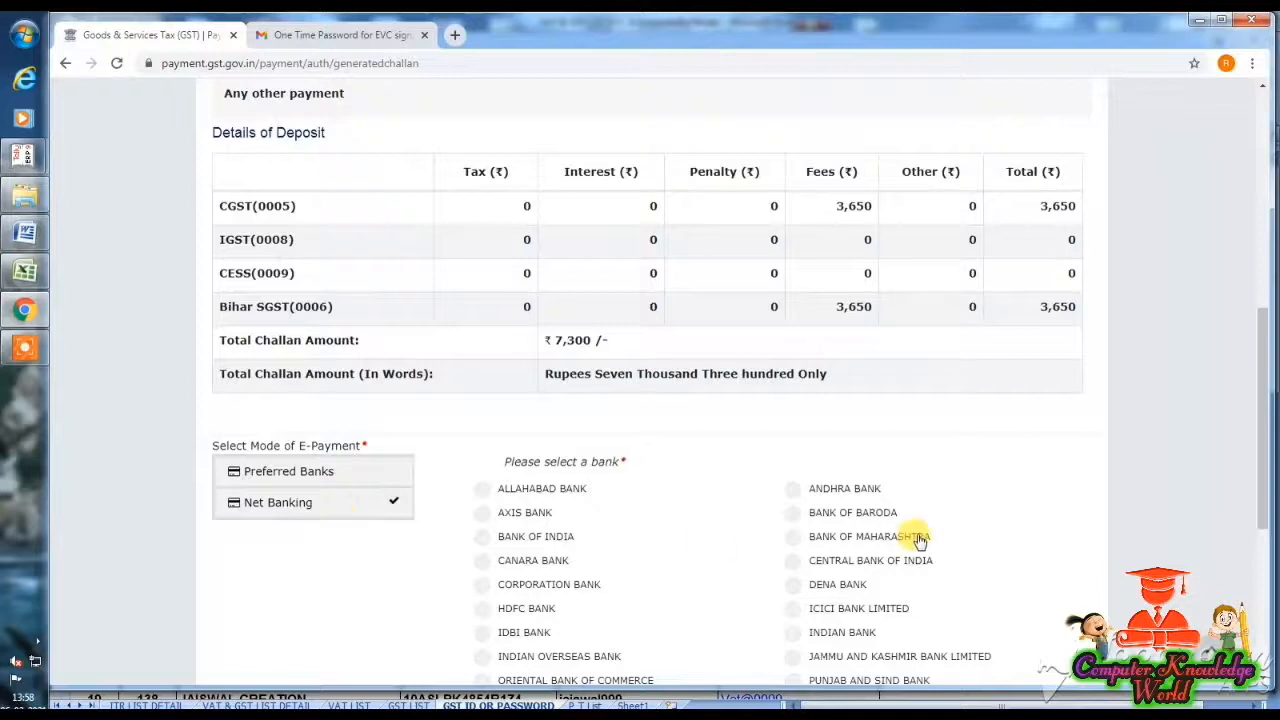
scroll(919, 538, down, 3)
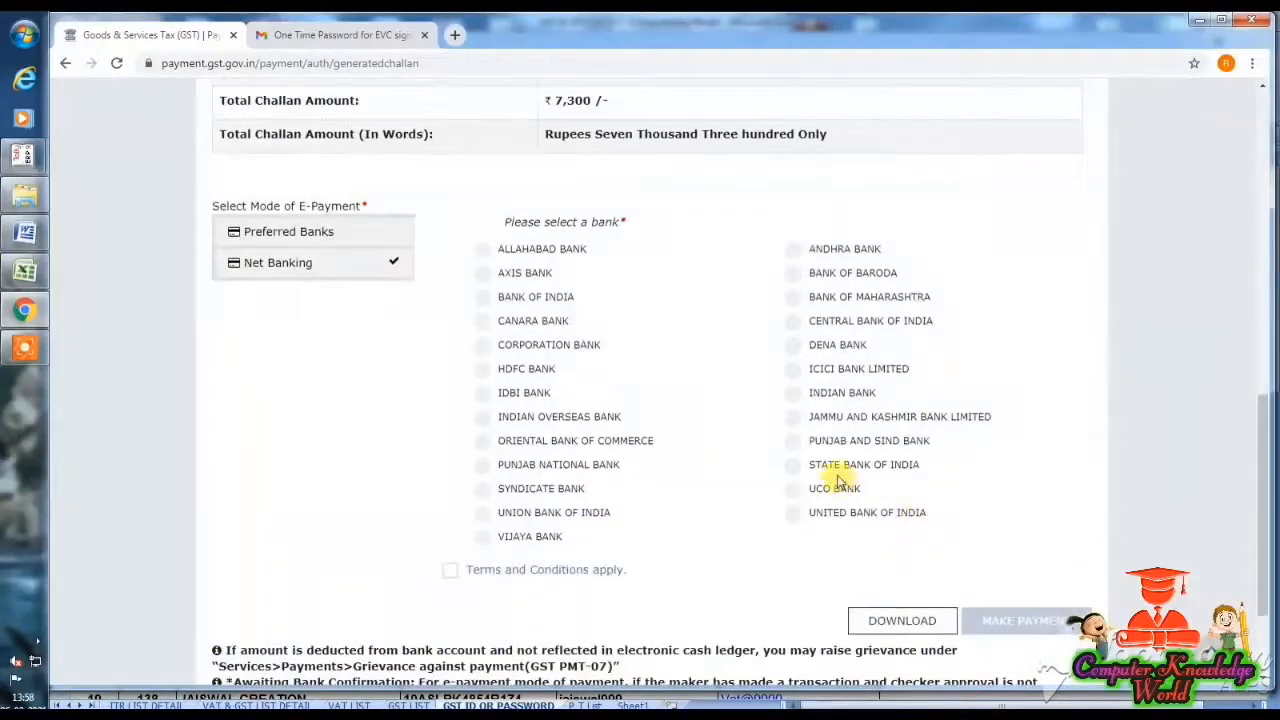
click(836, 466)
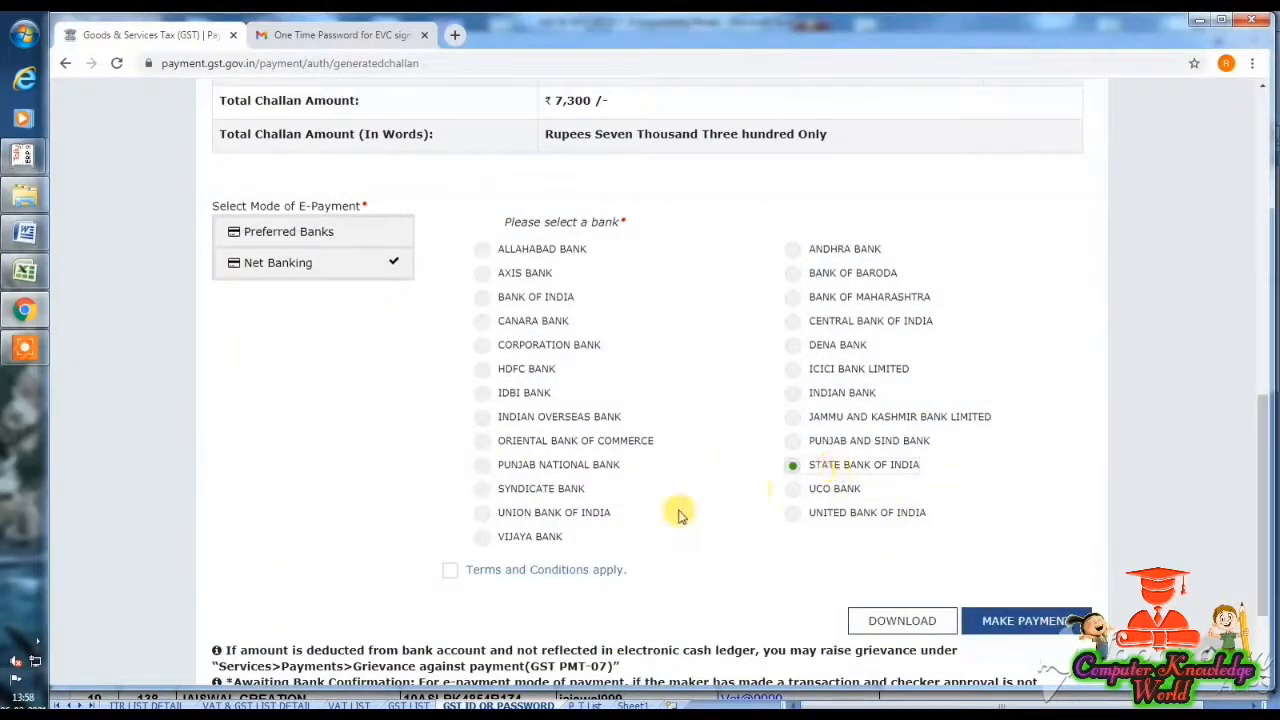
click(449, 571)
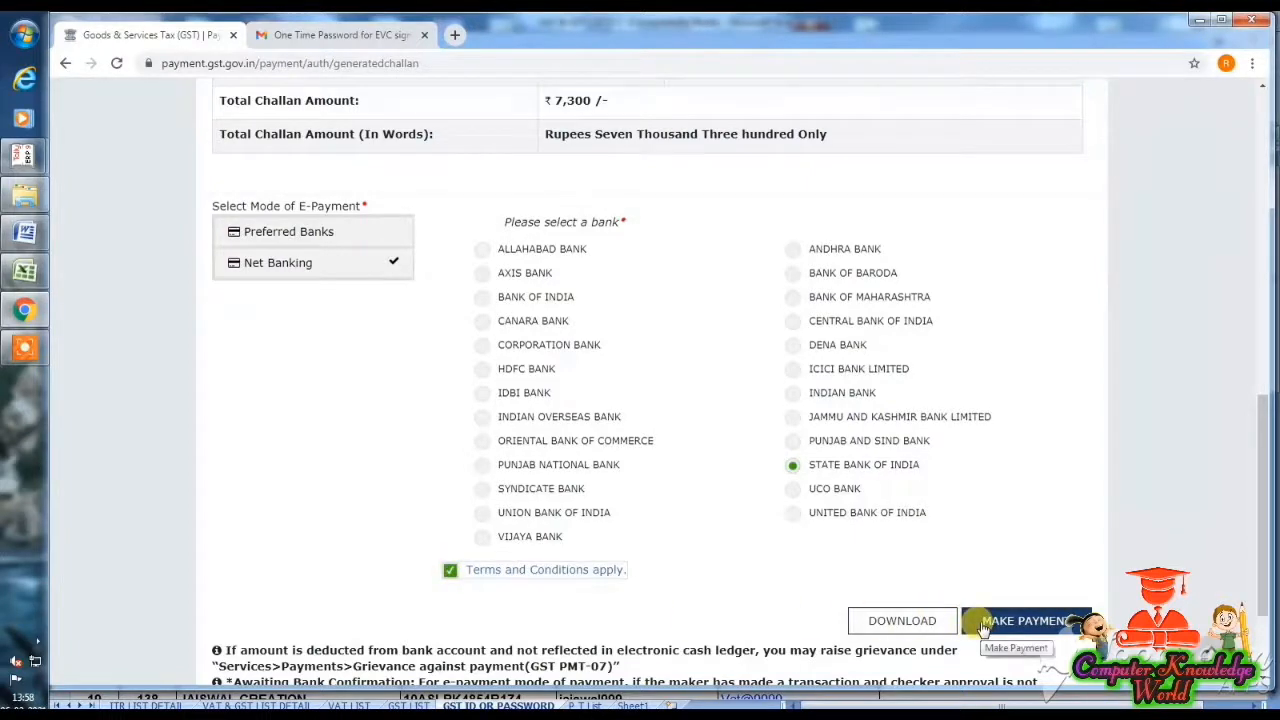
click(1022, 621)
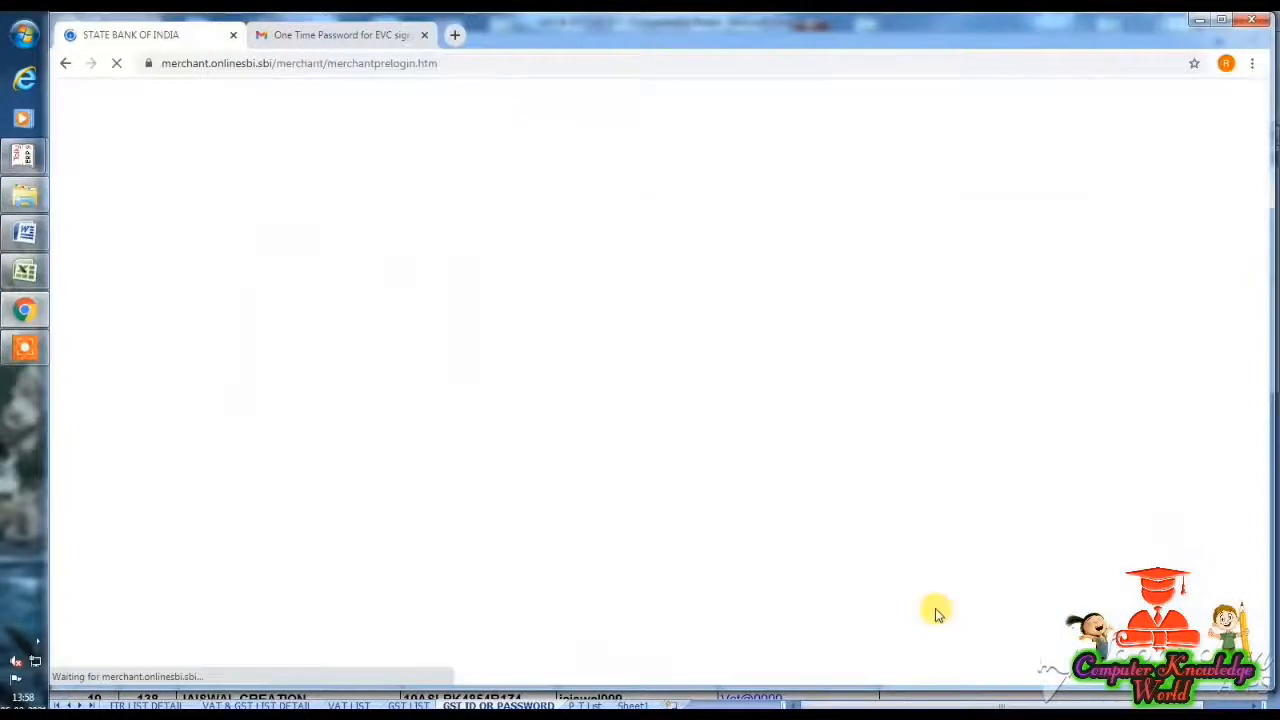
- Log in to SBI net banking with the account's user name and password
click(298, 314)
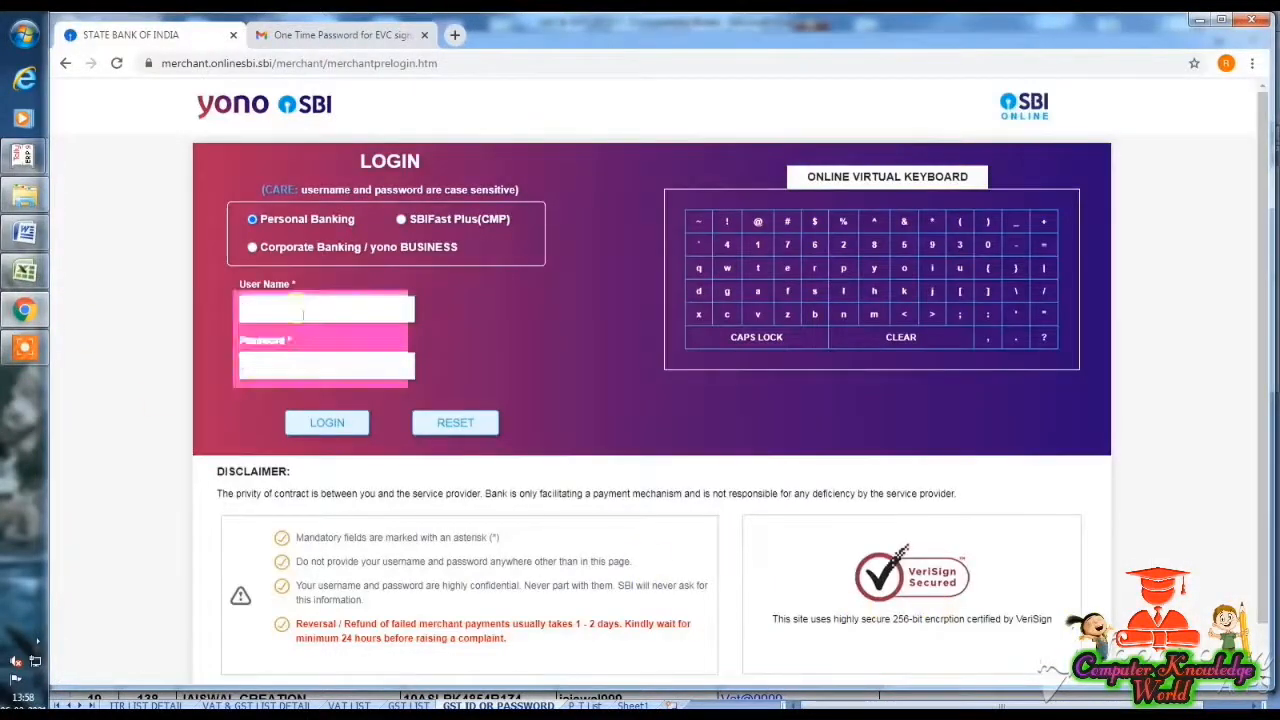
click(310, 369)
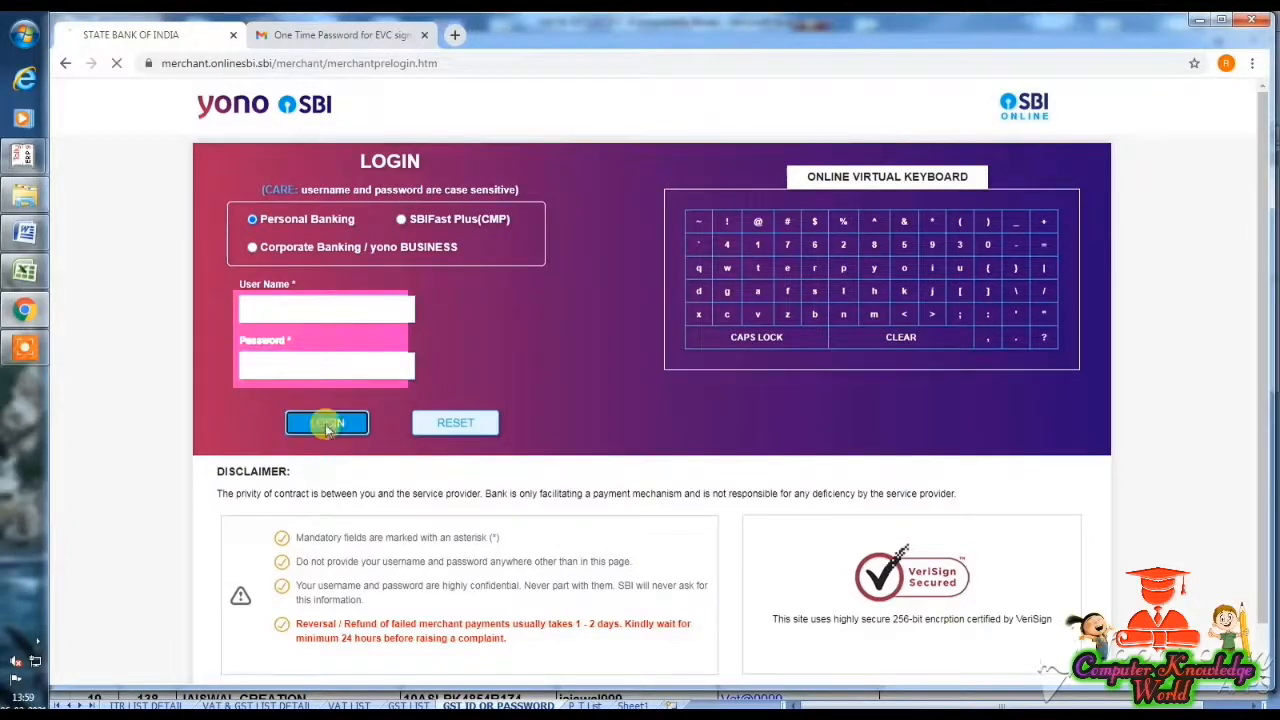
click(326, 424)
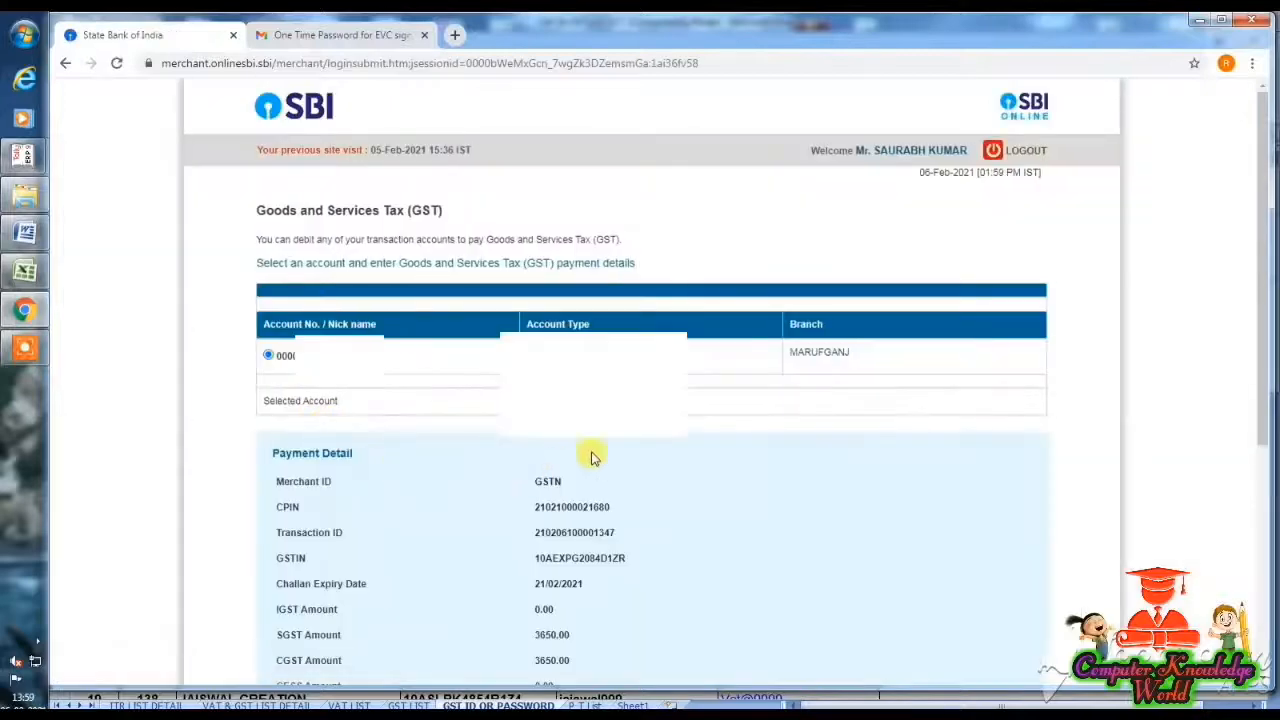
- Confirm the ₹7,300 challan payment details and the debit from the account
drag(1264, 352, 1266, 529)
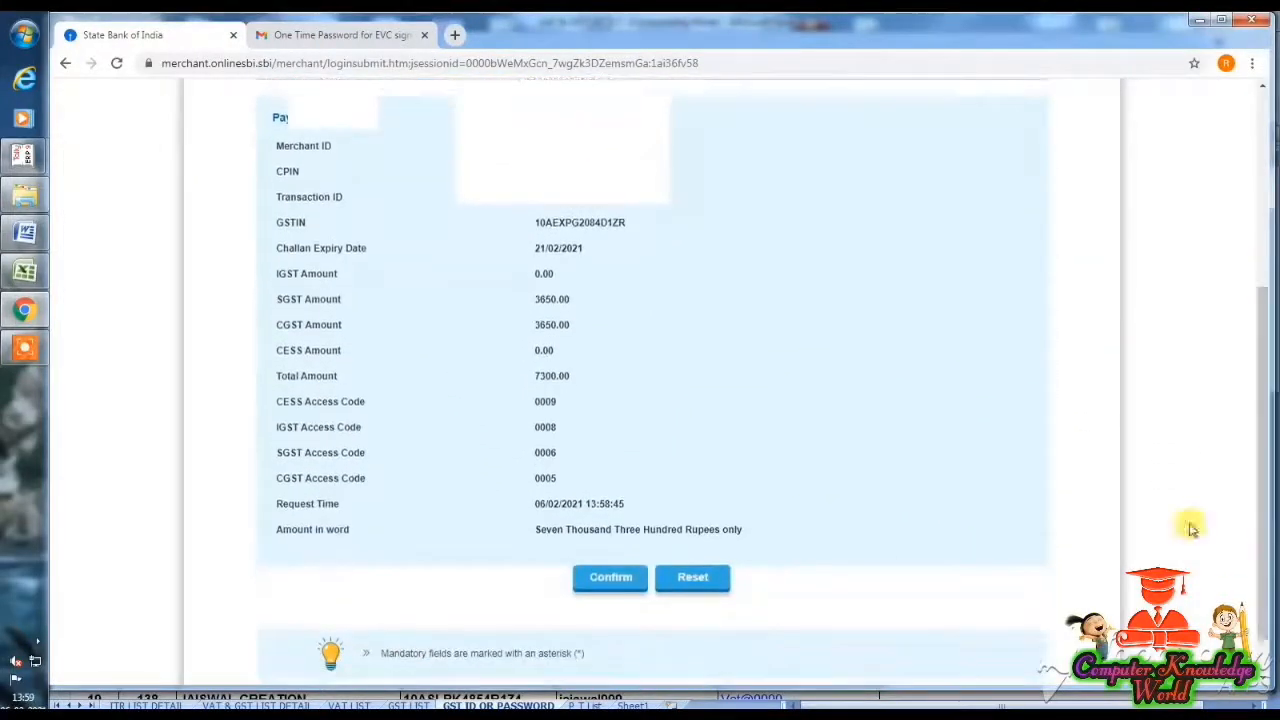
click(609, 580)
drag(1268, 362, 1257, 551)
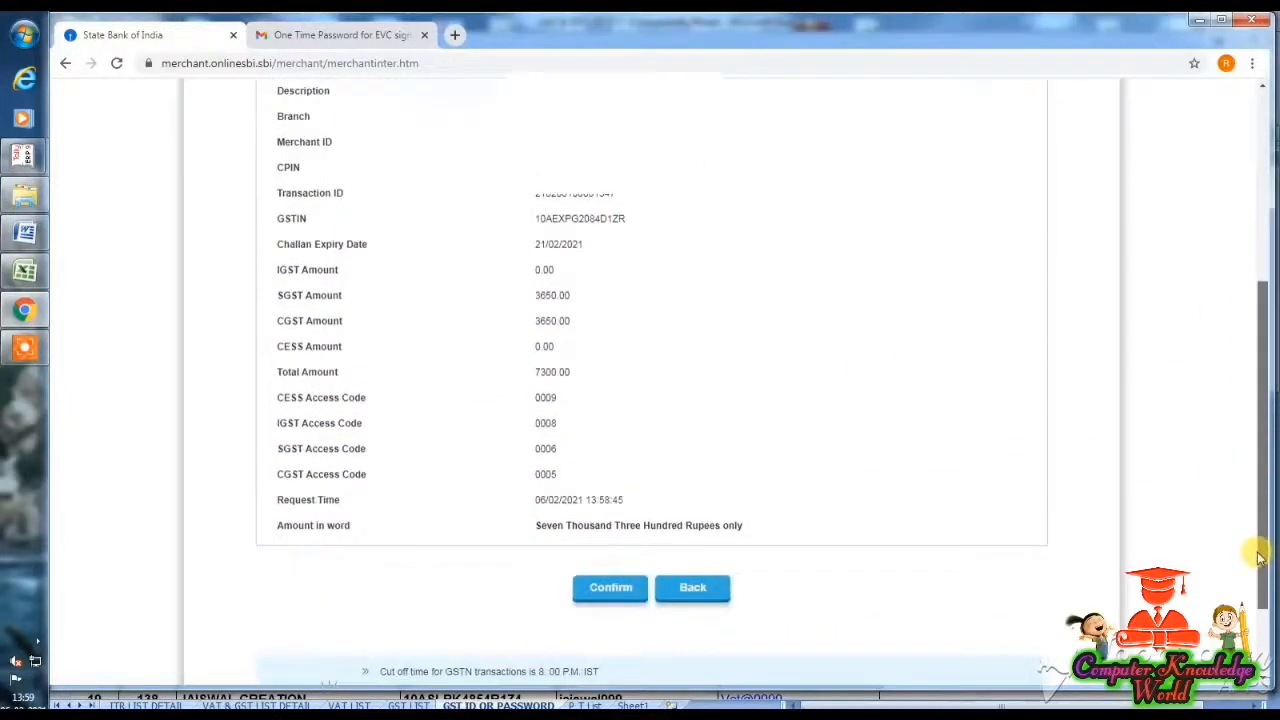
click(619, 589)
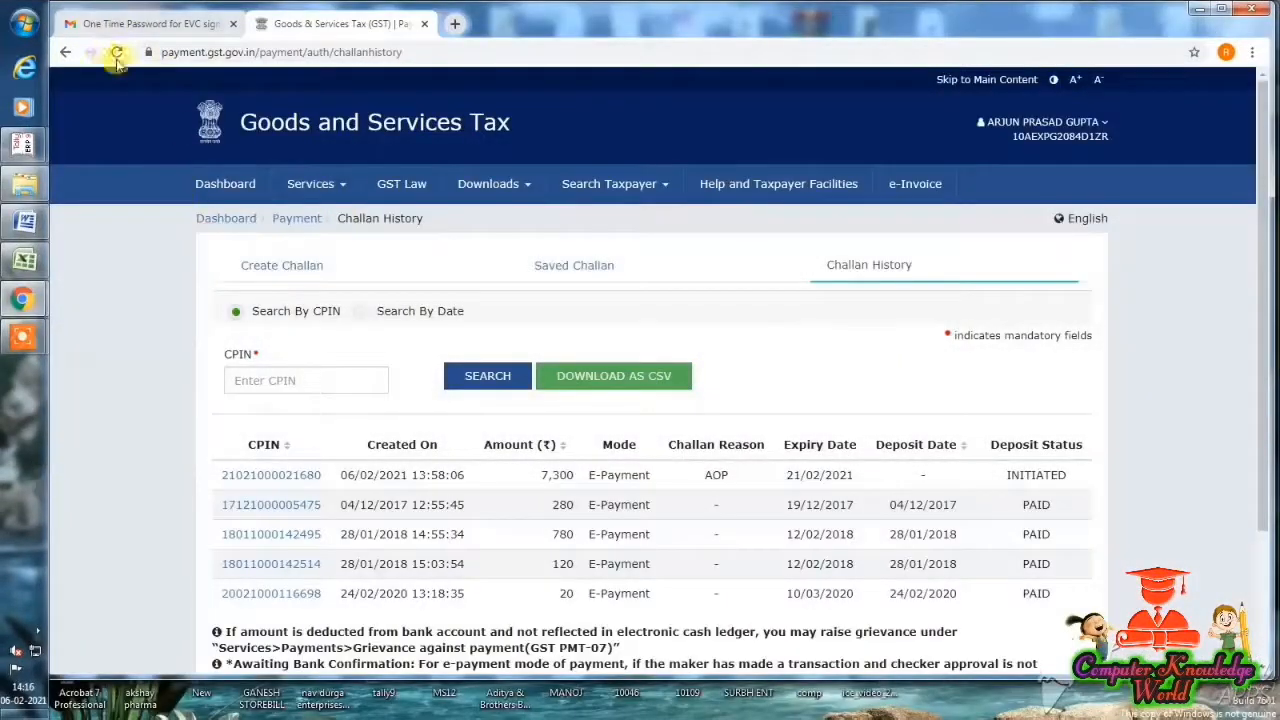
- Reload Challan History to recheck the ₹7,300 challan's status, then return to the Dashboard
click(117, 58)
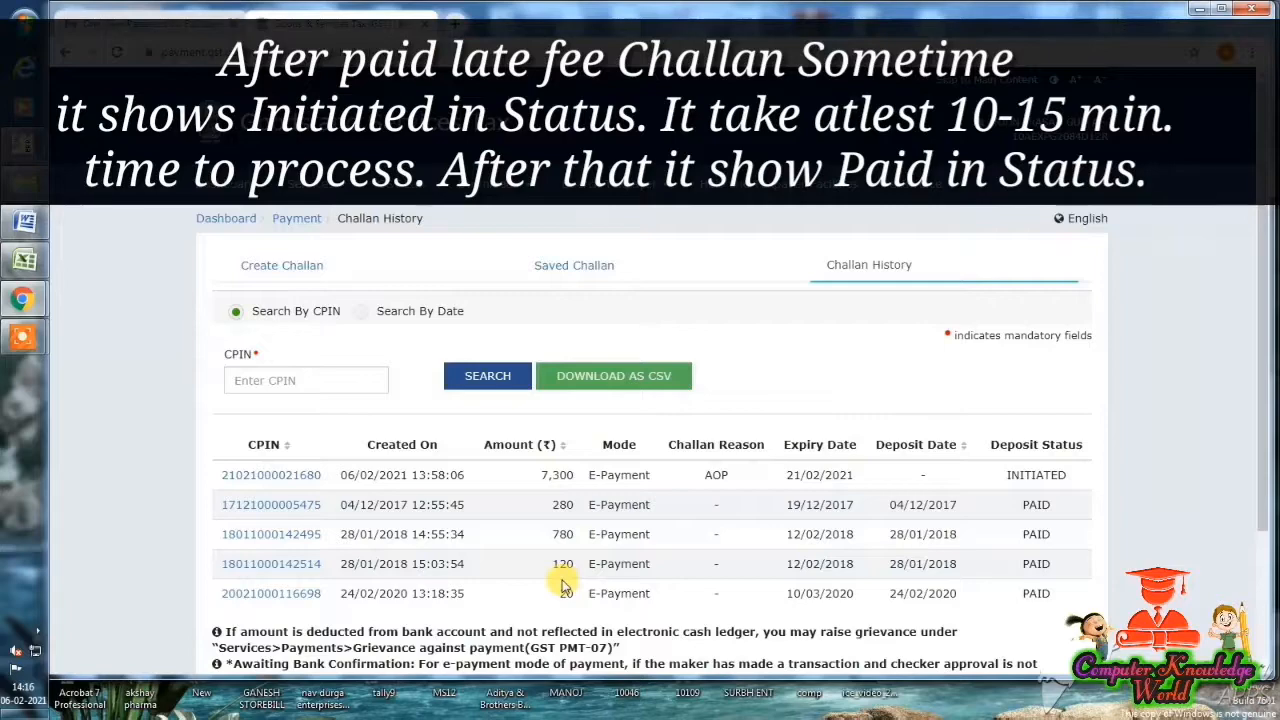
scroll(500, 565, down, 2)
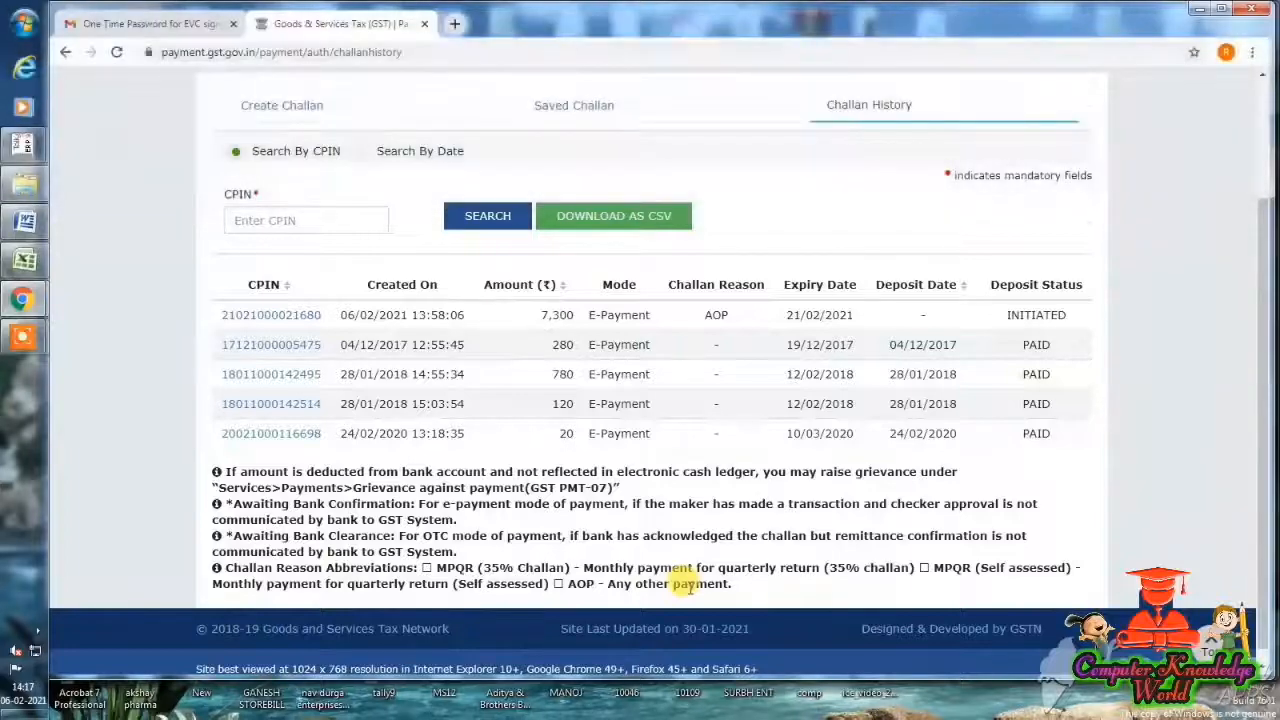
scroll(688, 587, up, 3)
click(229, 221)
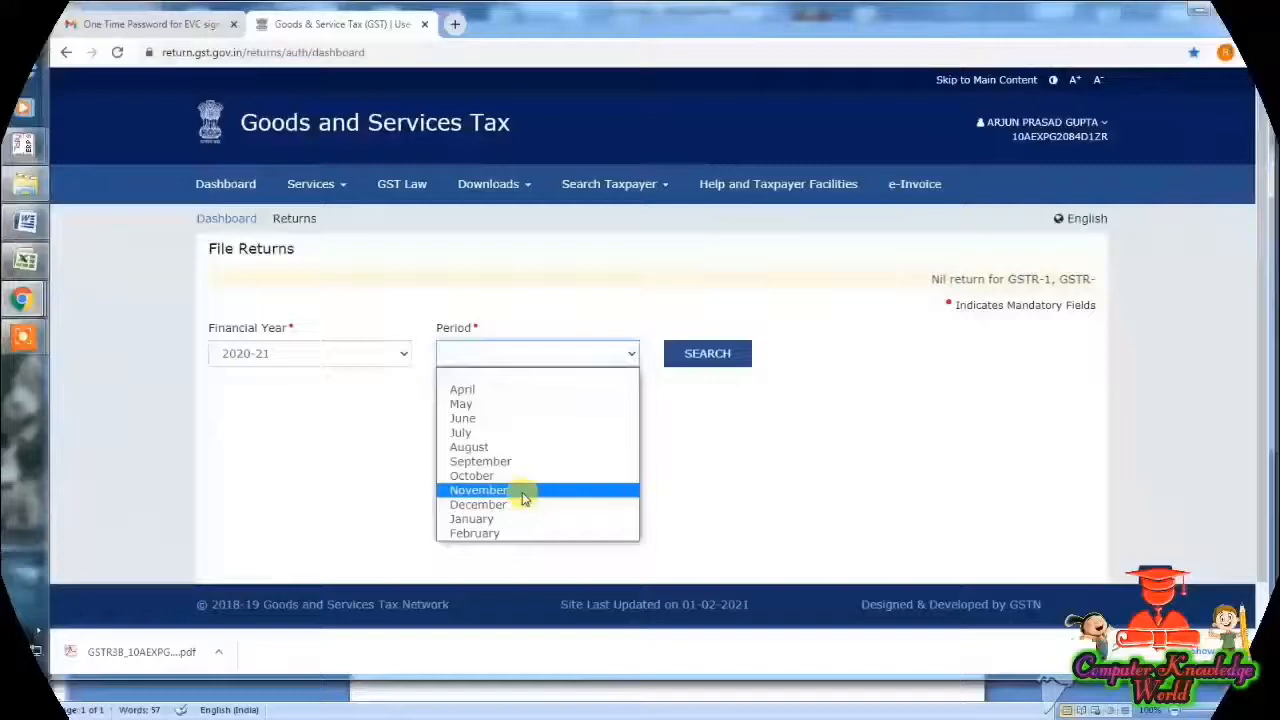
- Search File Returns for the September 2020-21 return period
click(514, 461)
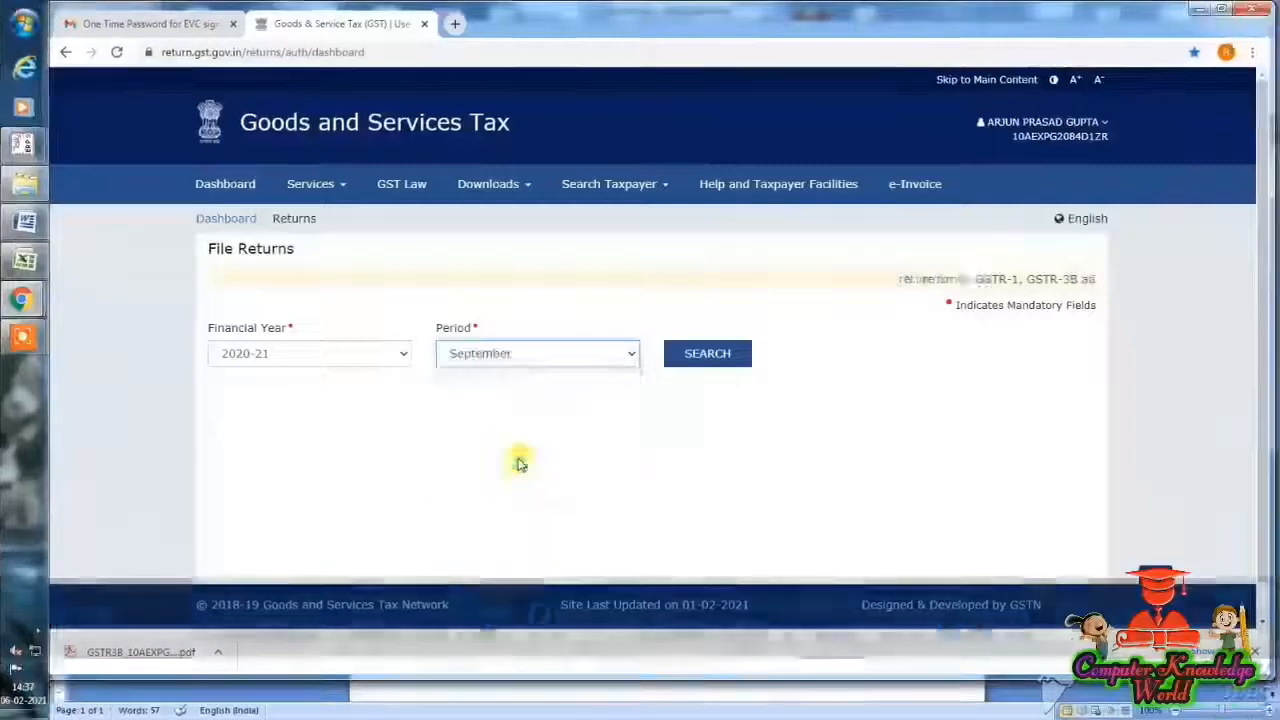
click(700, 355)
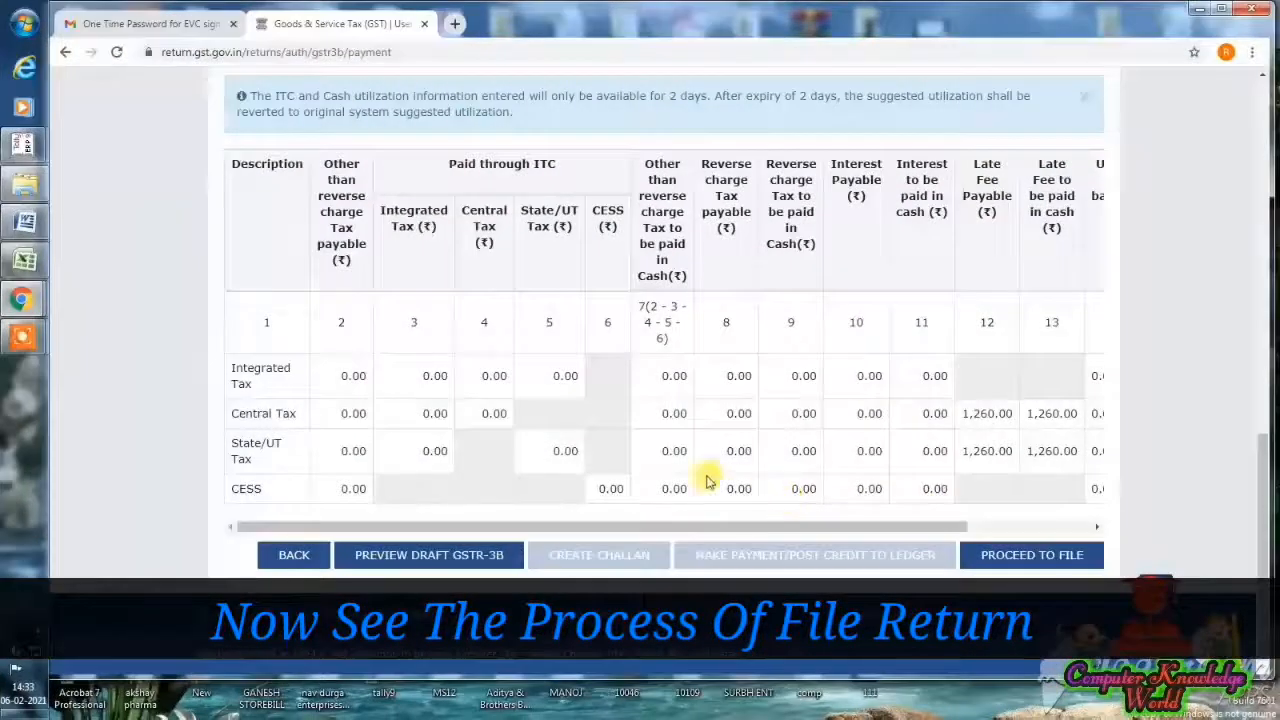
- Proceed to file GSTR-3B, affirm the declaration and select the authorised signatory
click(1063, 554)
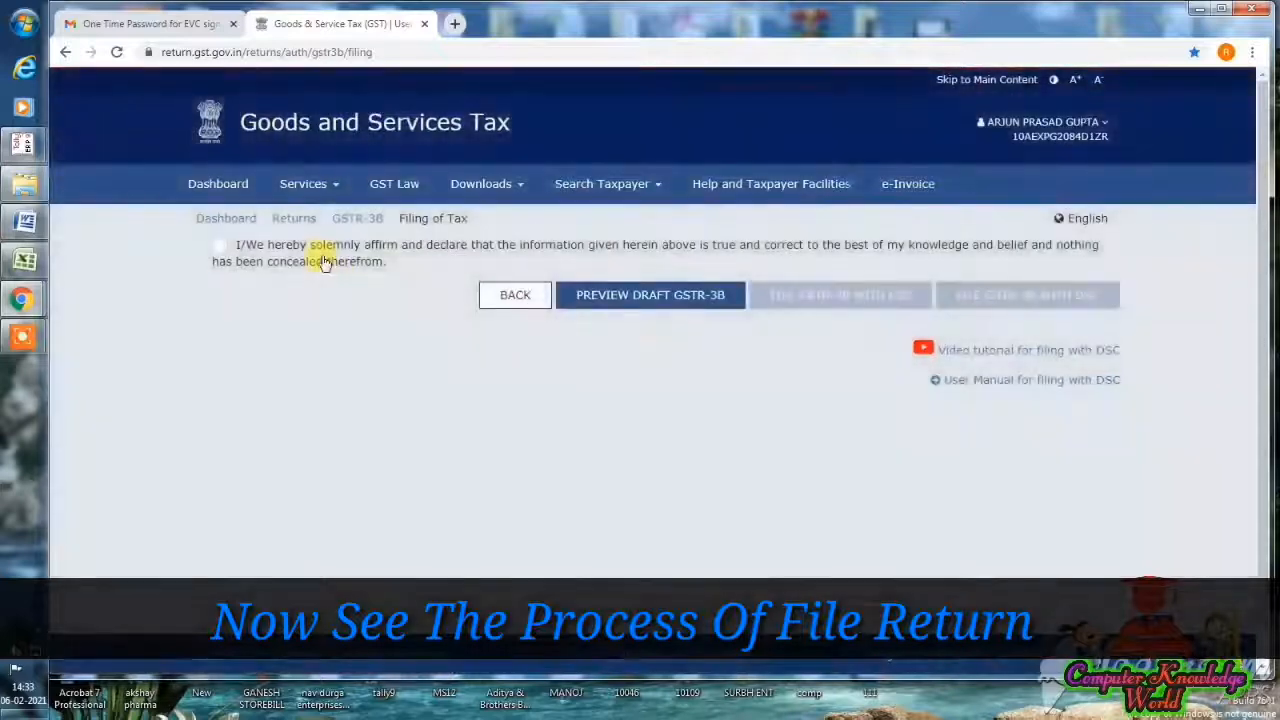
click(322, 262)
click(307, 305)
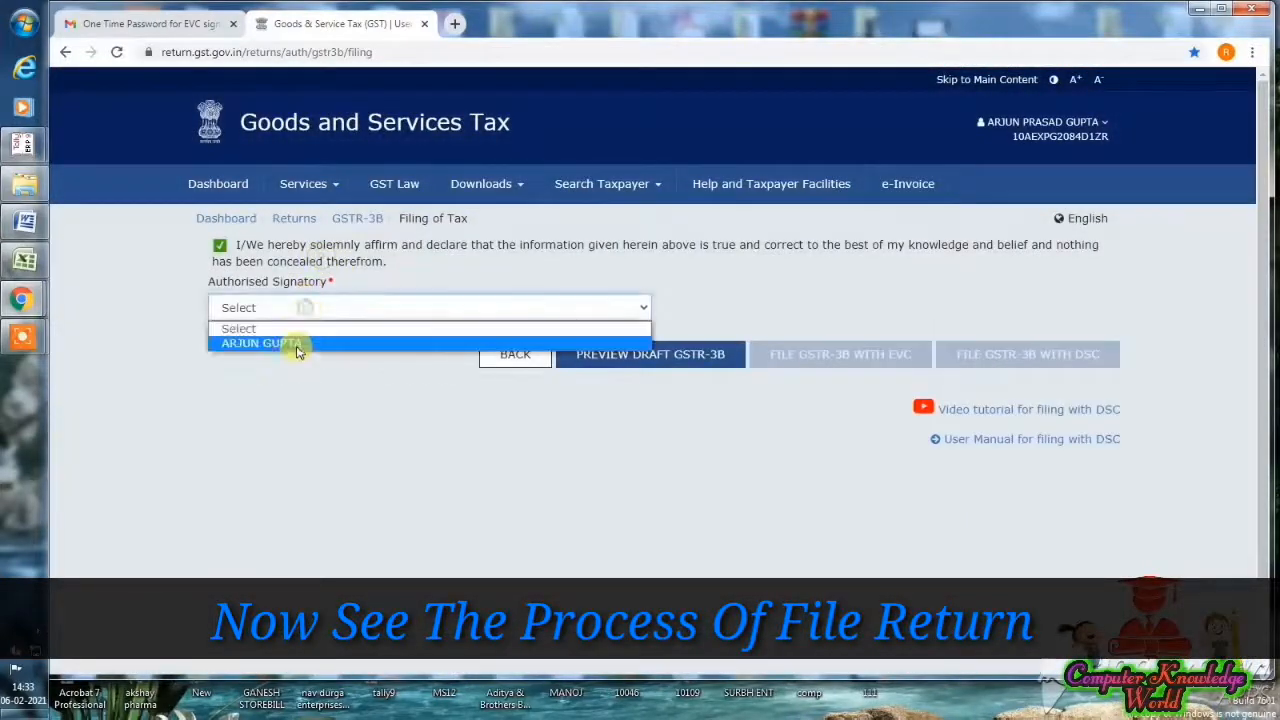
click(292, 346)
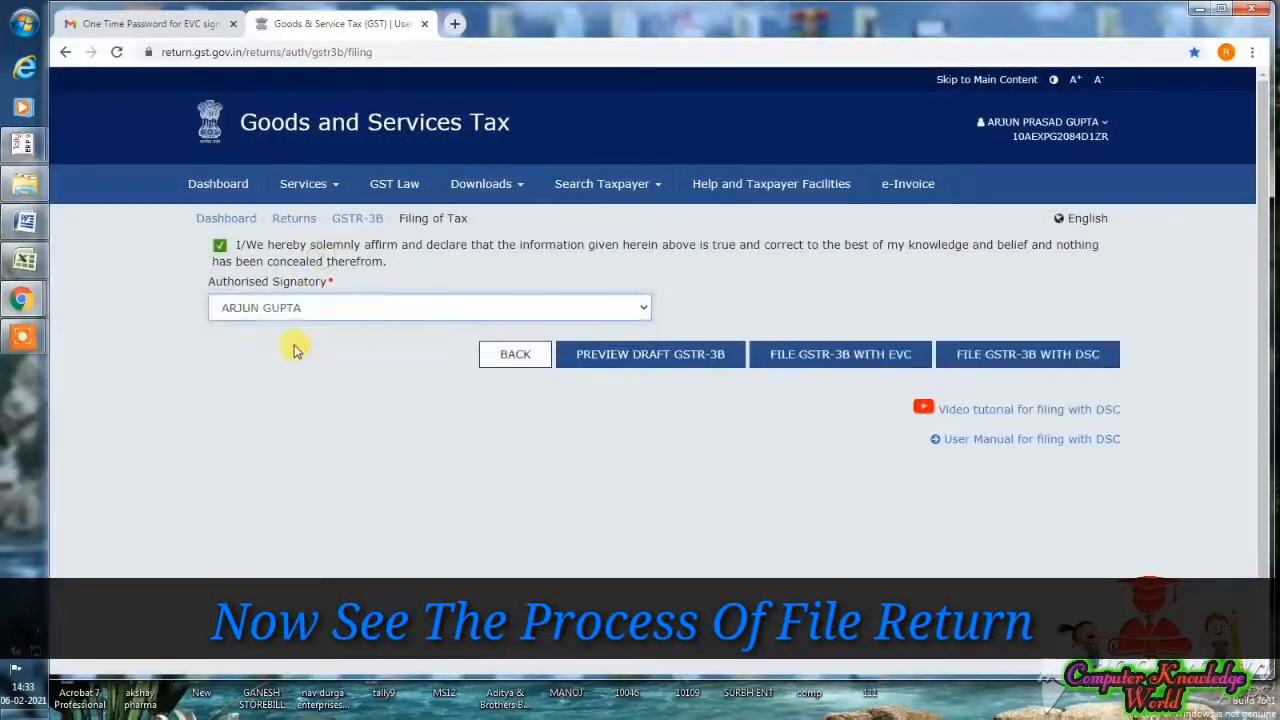
- Start EVC filing of GSTR-3B, accept the late fee notice, and go to Gmail for the OTP
click(810, 358)
click(651, 250)
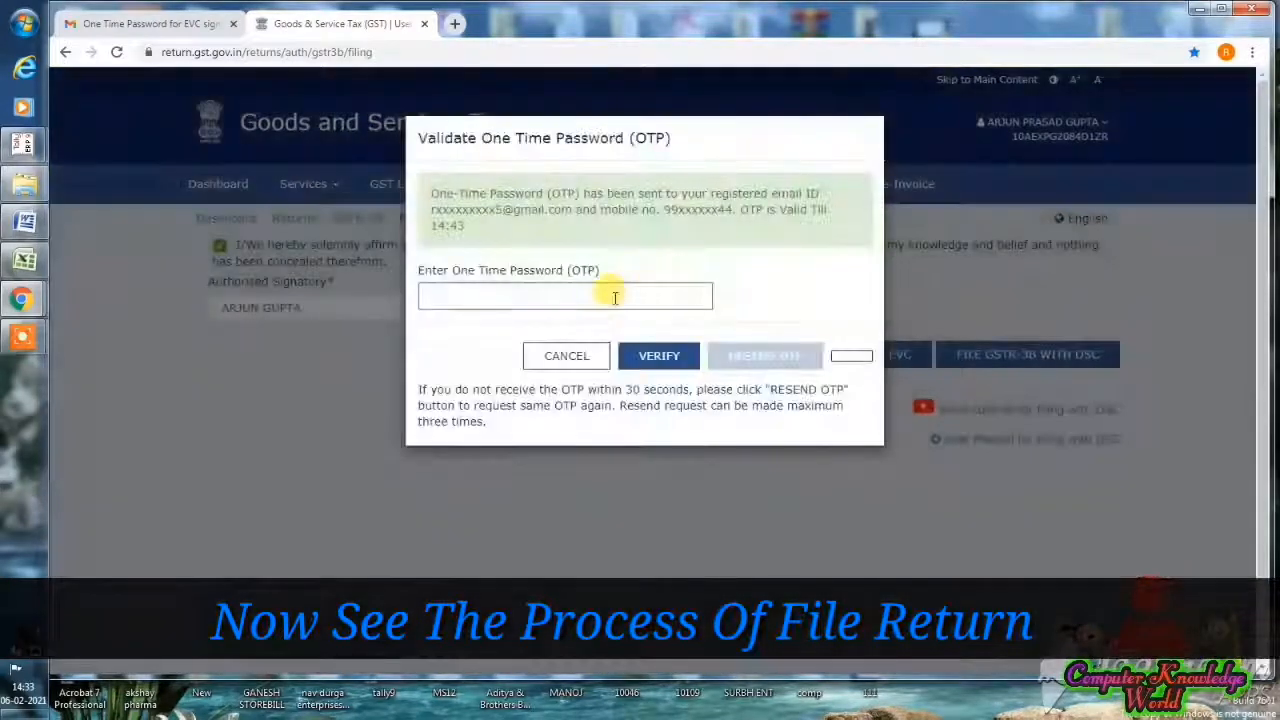
click(611, 297)
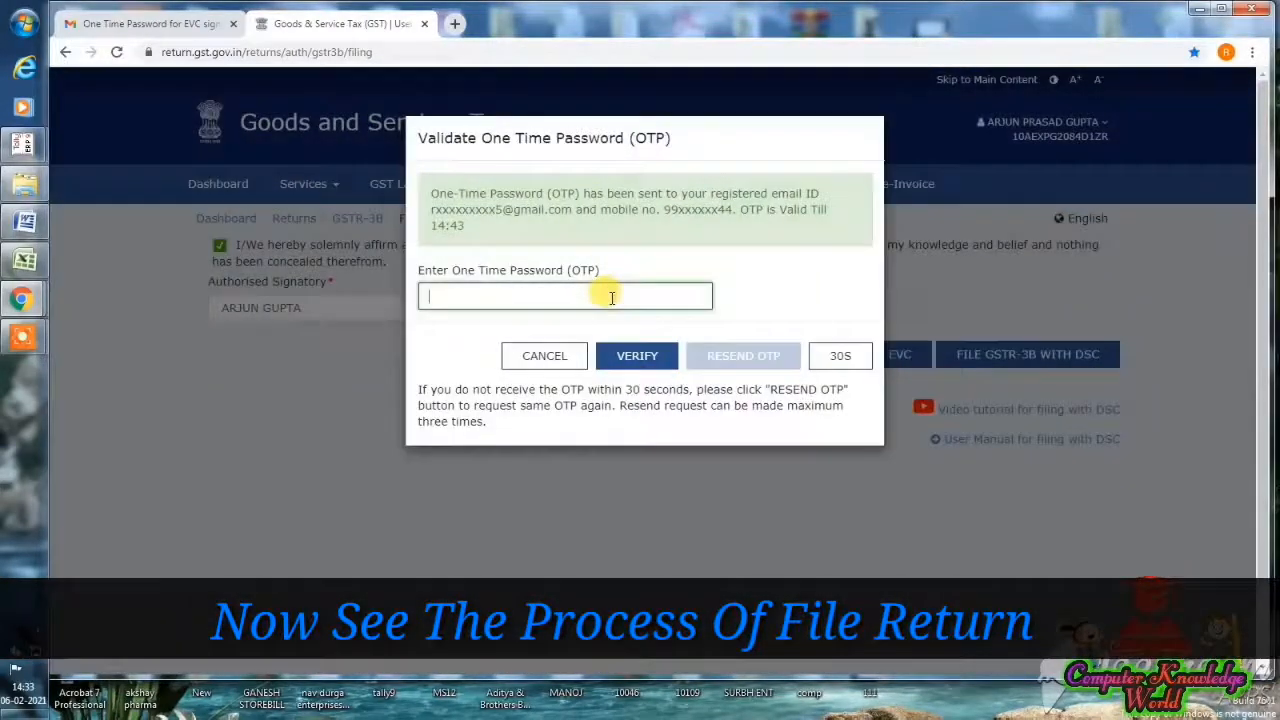
click(198, 16)
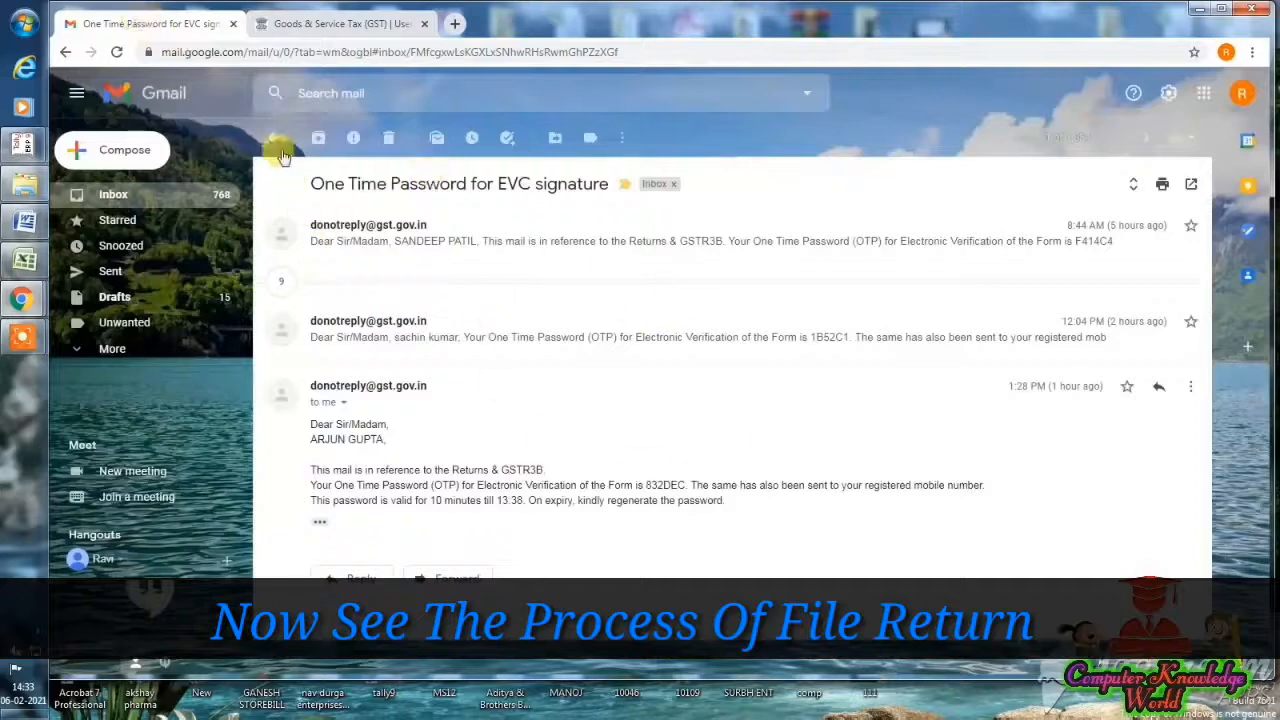
- Back in the inbox, open the newest GSTR-3B EVC One Time Password email
click(274, 140)
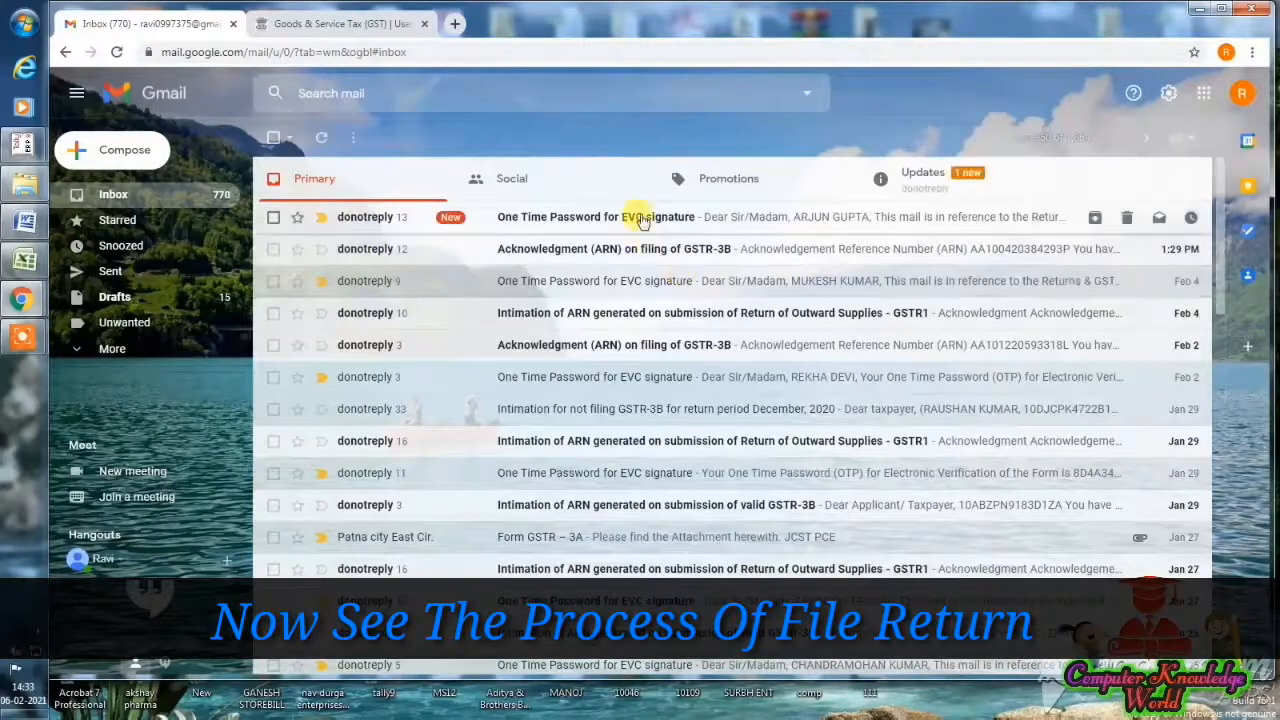
click(641, 219)
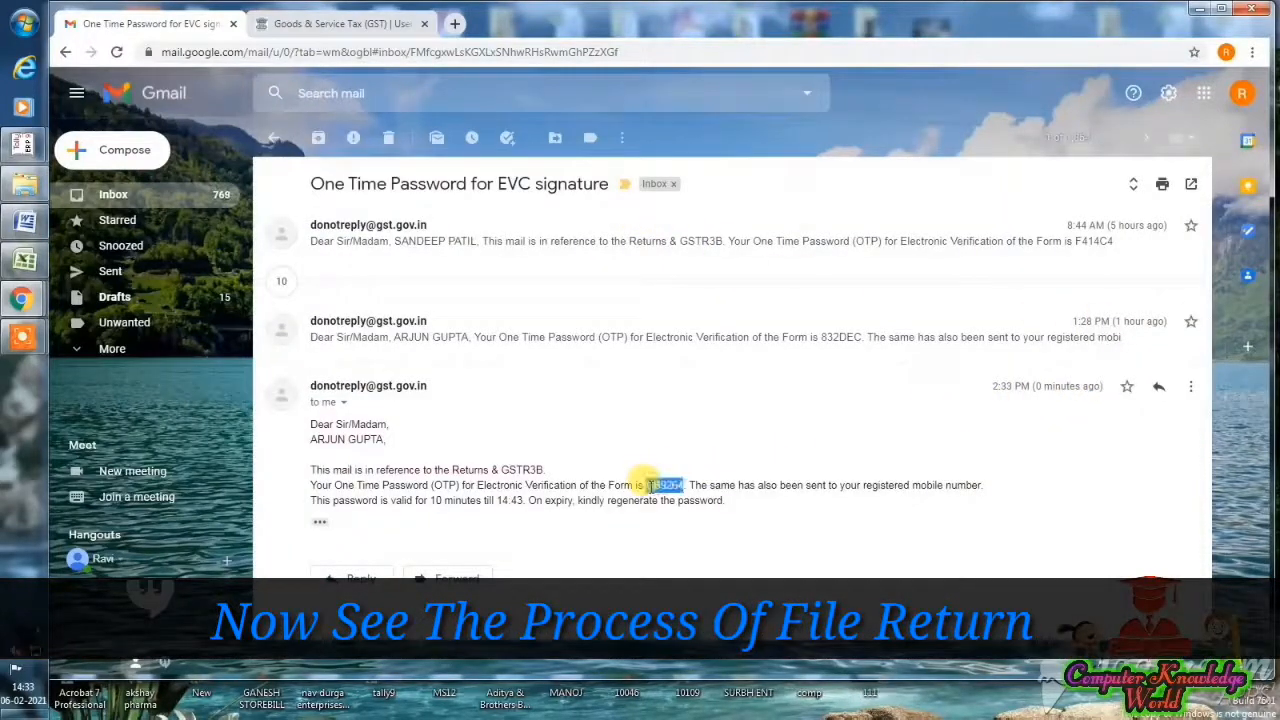
- Back on the GST portal, verify the EVC OTP to file September GSTR-3B and select the success message
click(338, 23)
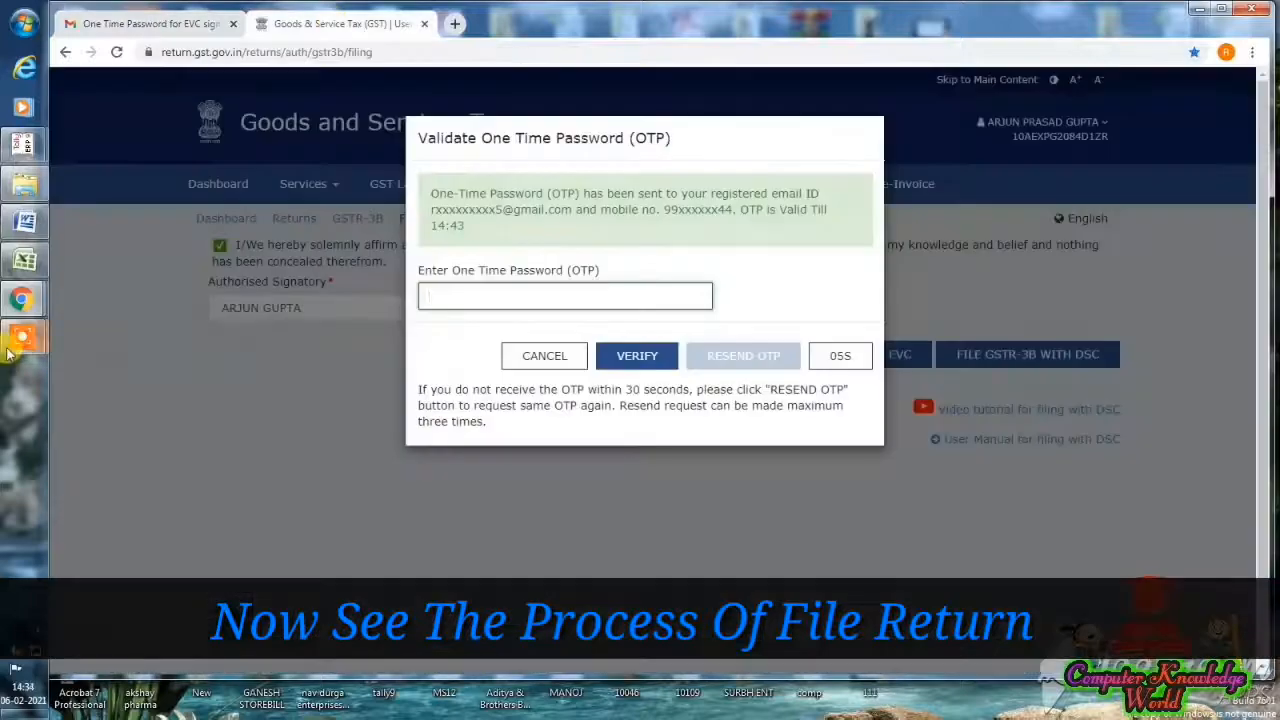
mouse_move(22, 337)
click(108, 360)
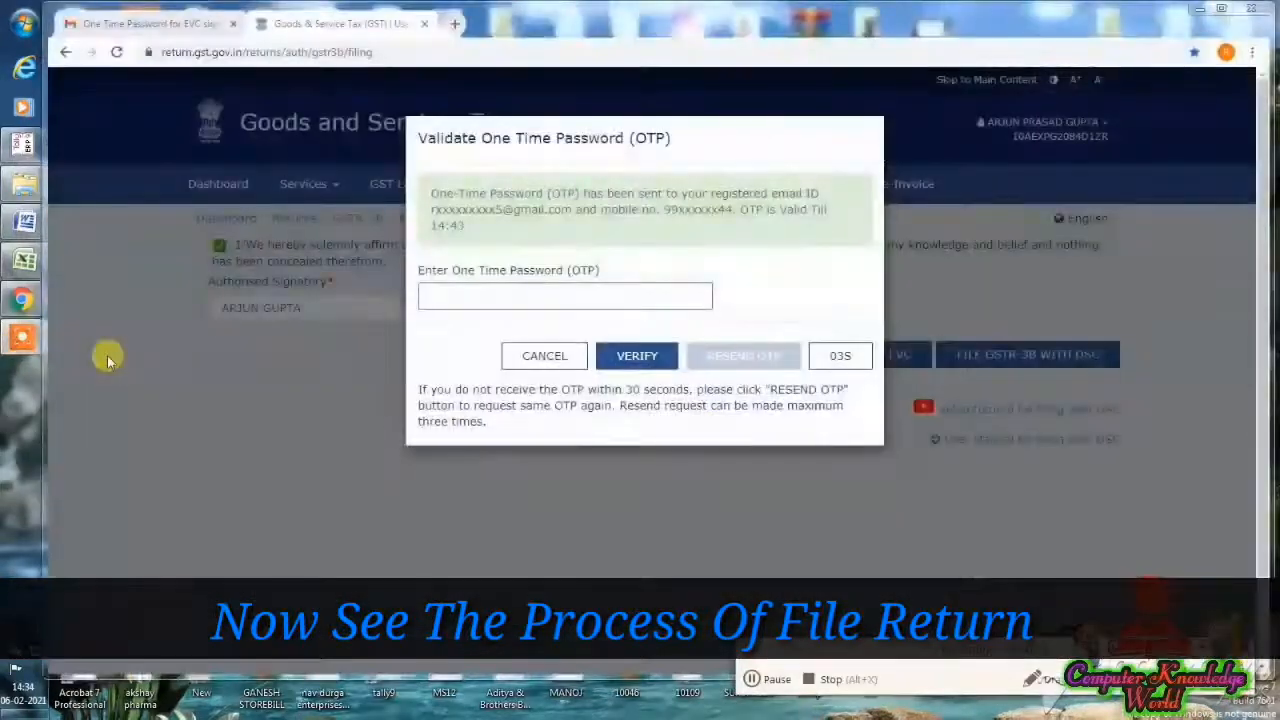
click(494, 294)
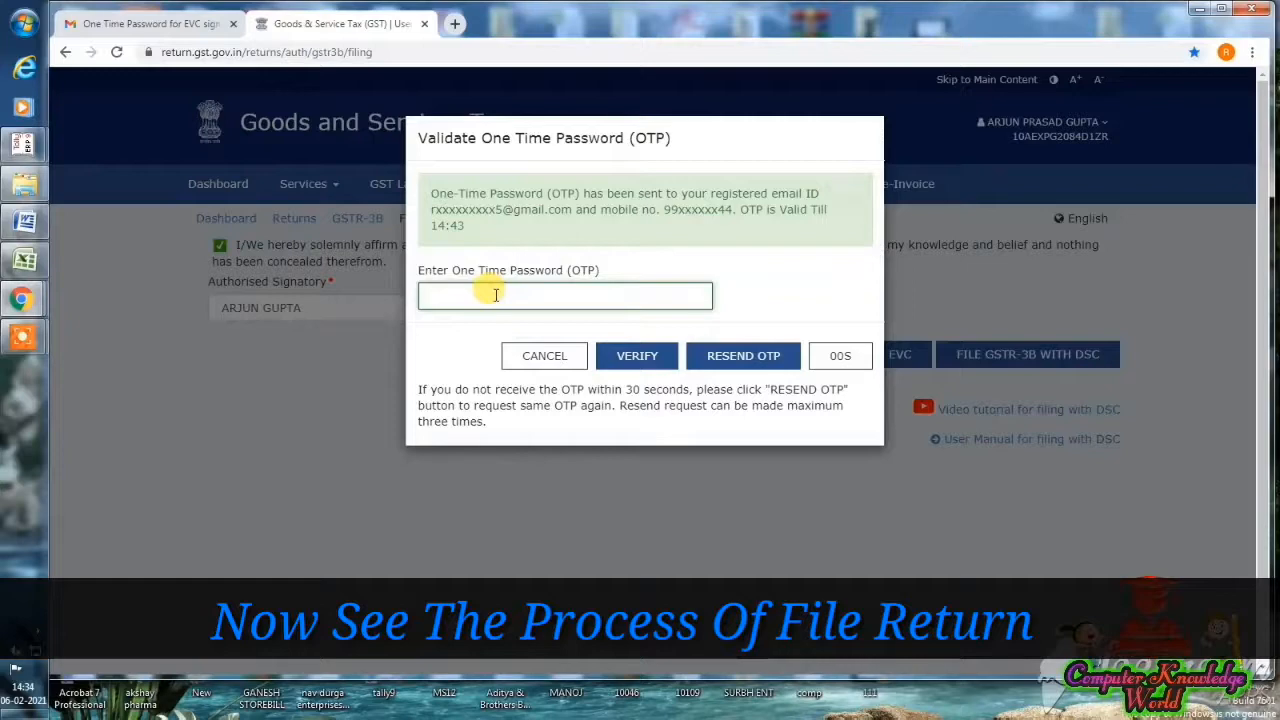
click(607, 357)
drag(486, 214, 745, 397)
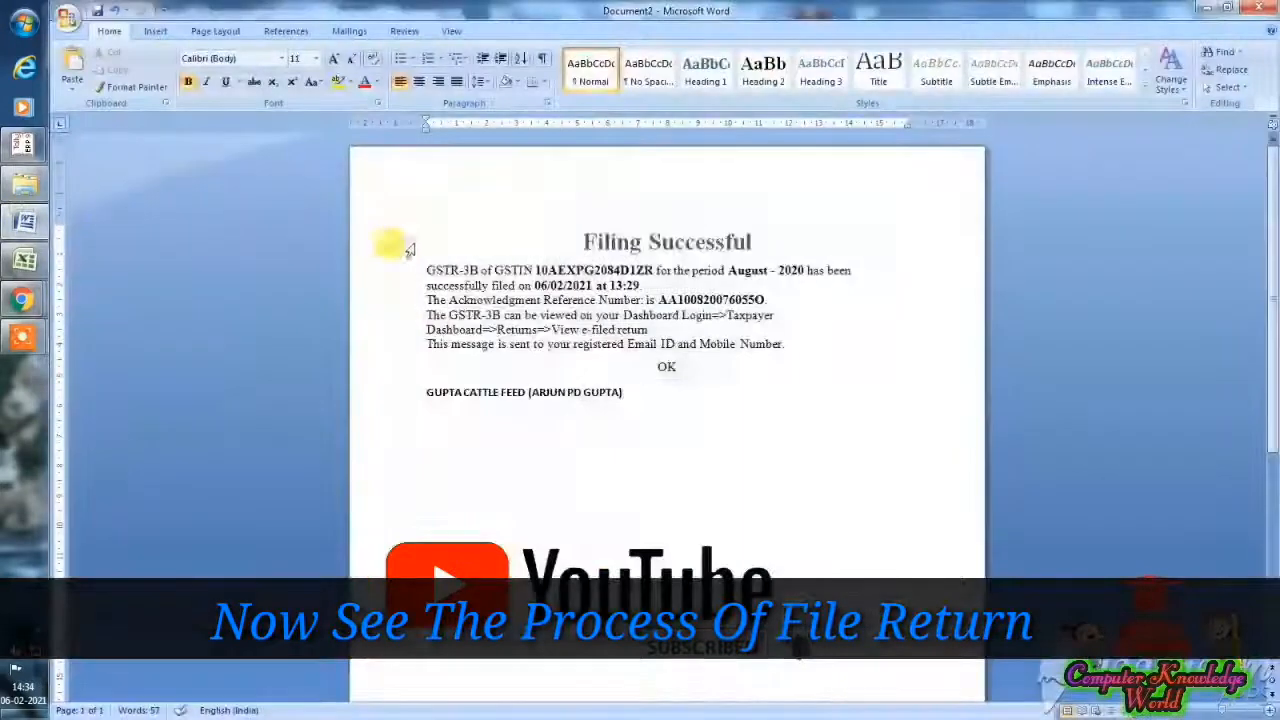
- Paste the September 2020 confirmation over the August text in Word, then dismiss the portal's success message
drag(409, 249, 571, 366)
key(ctrl+v)
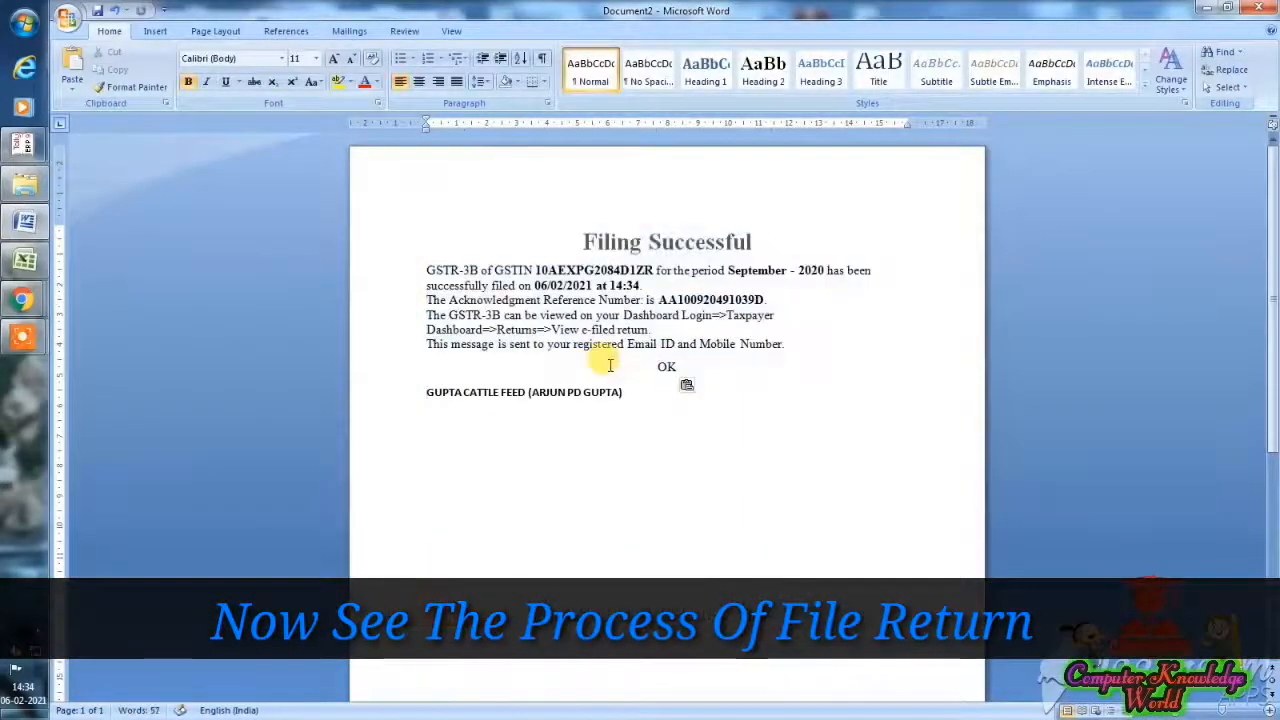
mouse_move(33, 311)
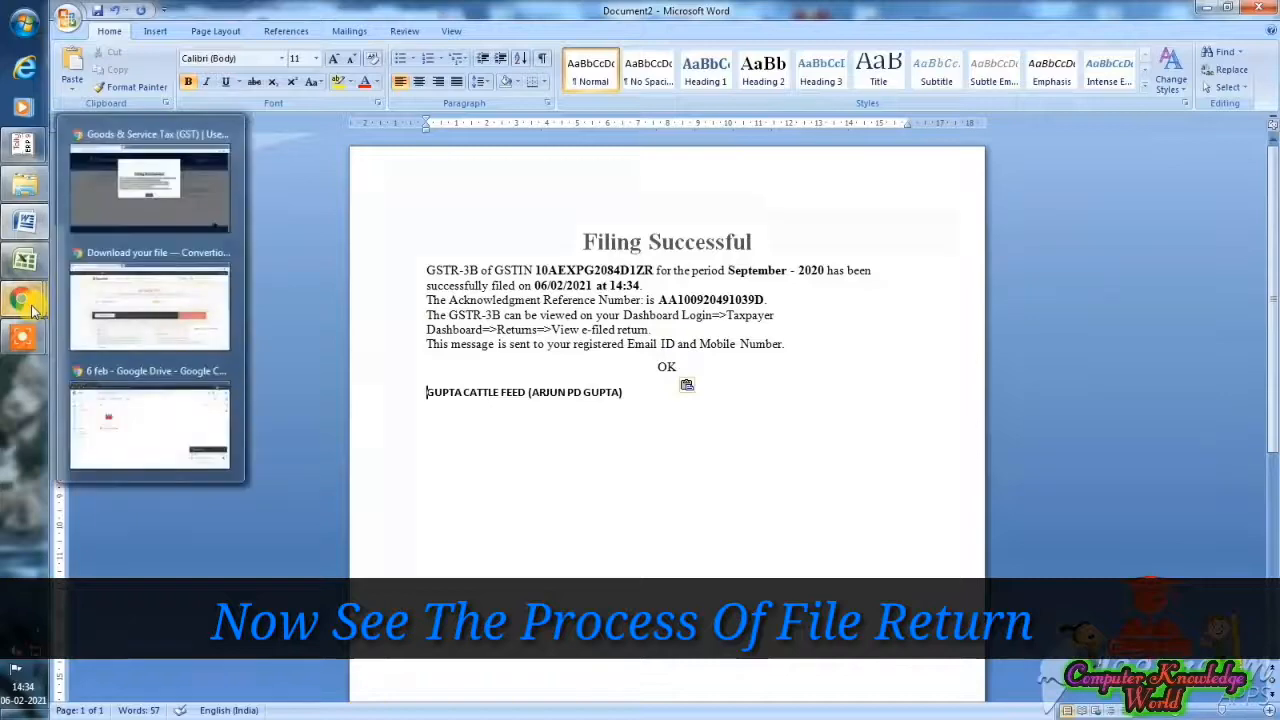
click(143, 206)
click(652, 392)
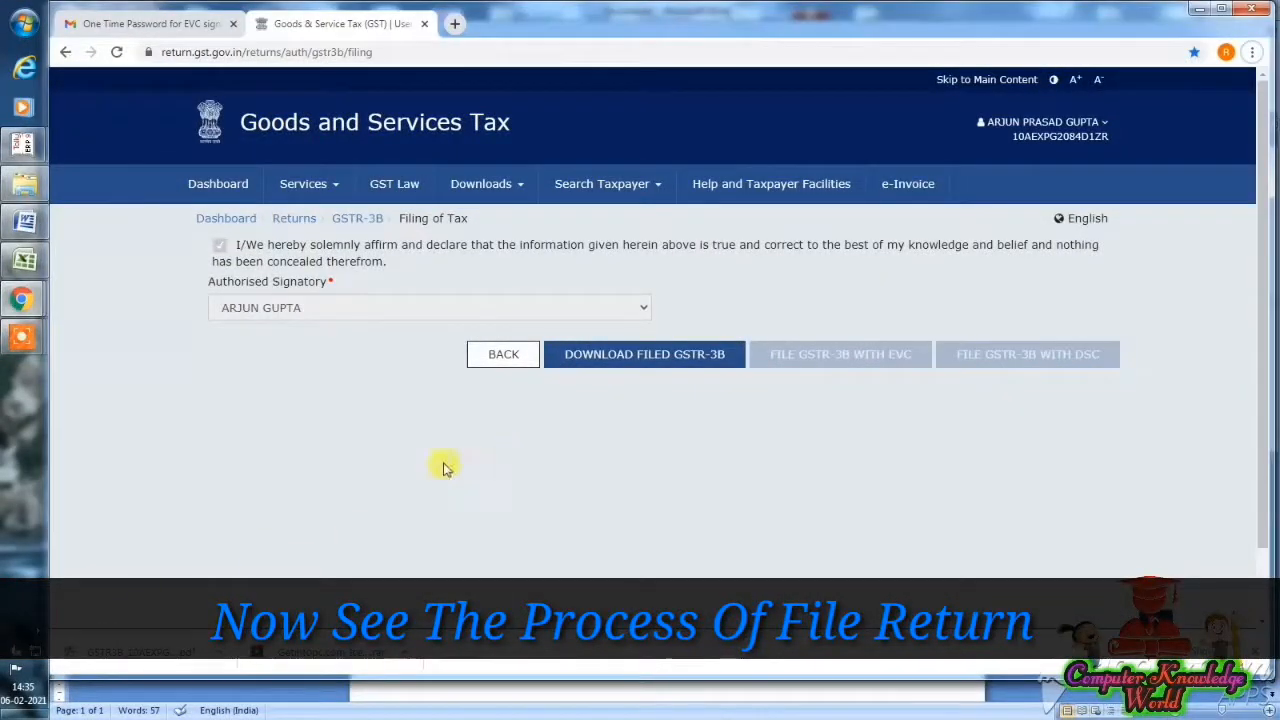
- Download the filed September GSTR-3B as a PDF and review it
click(150, 655)
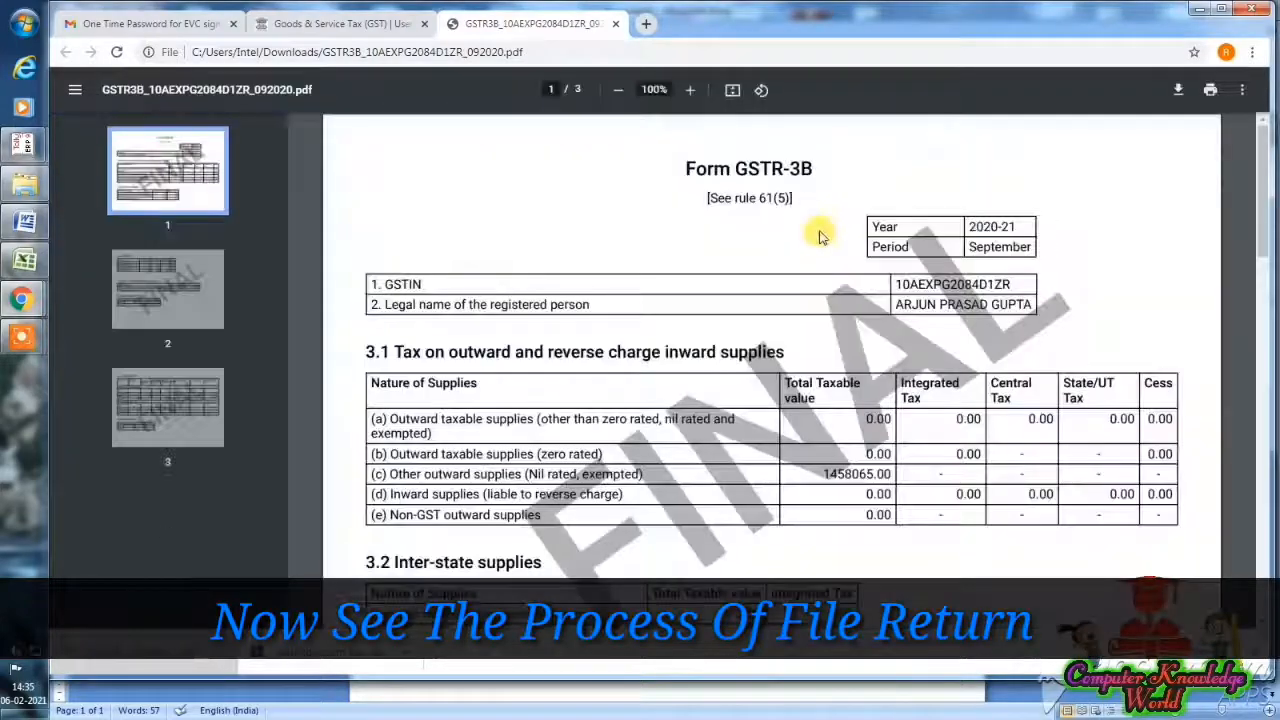
scroll(815, 215, down, 10)
scroll(820, 228, up, 10)
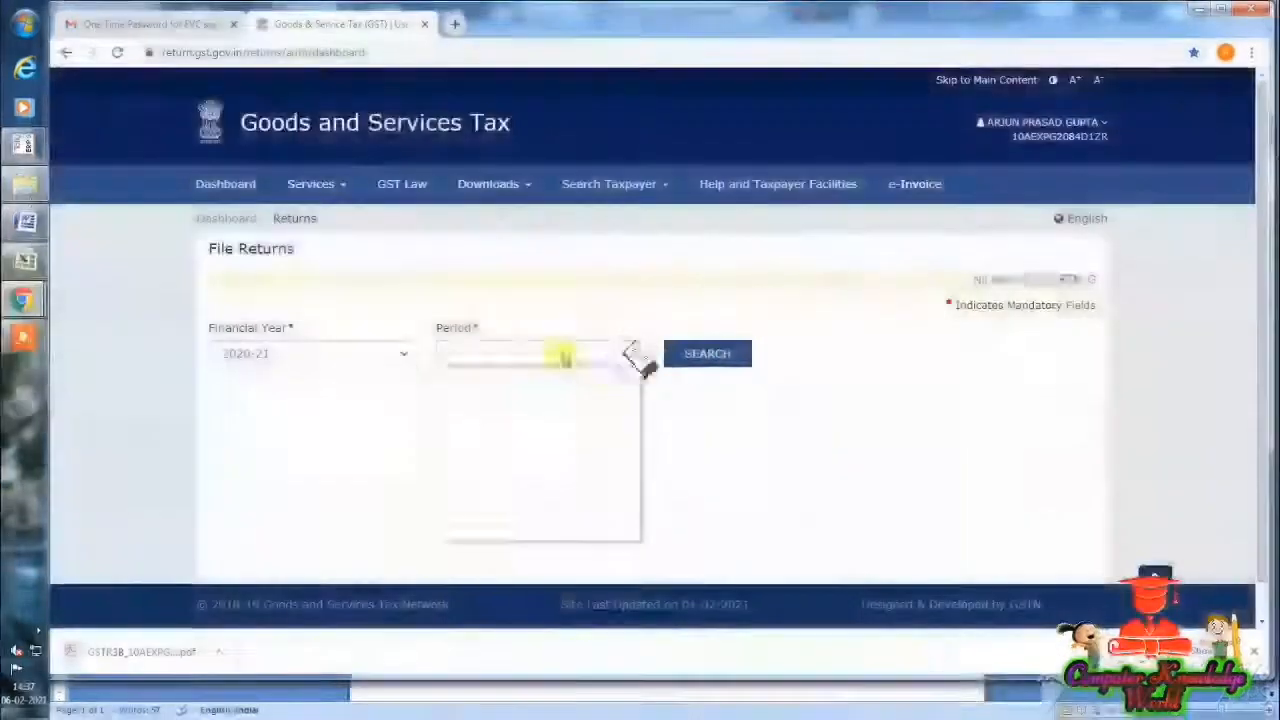
- Search the September return period and confirm the monthly GSTR-3B shows Status Filed
click(500, 463)
click(700, 354)
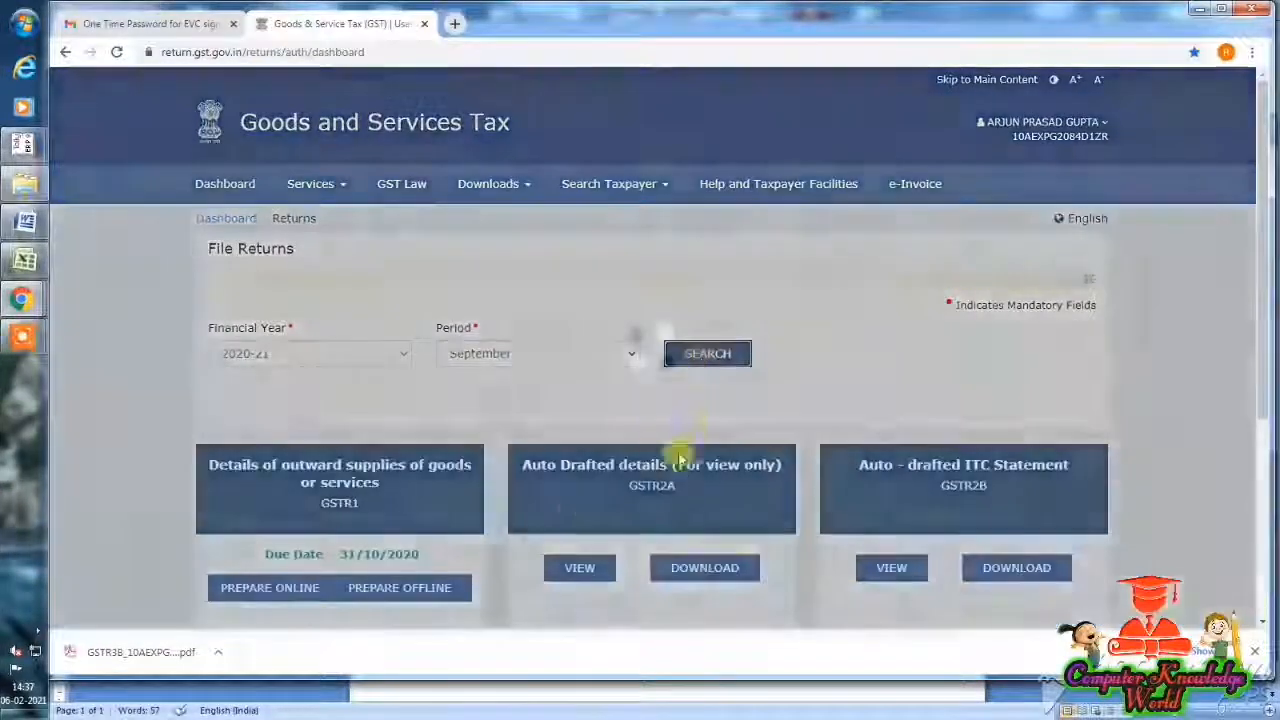
scroll(480, 520, down, 2)
scroll(440, 532, down, 2)
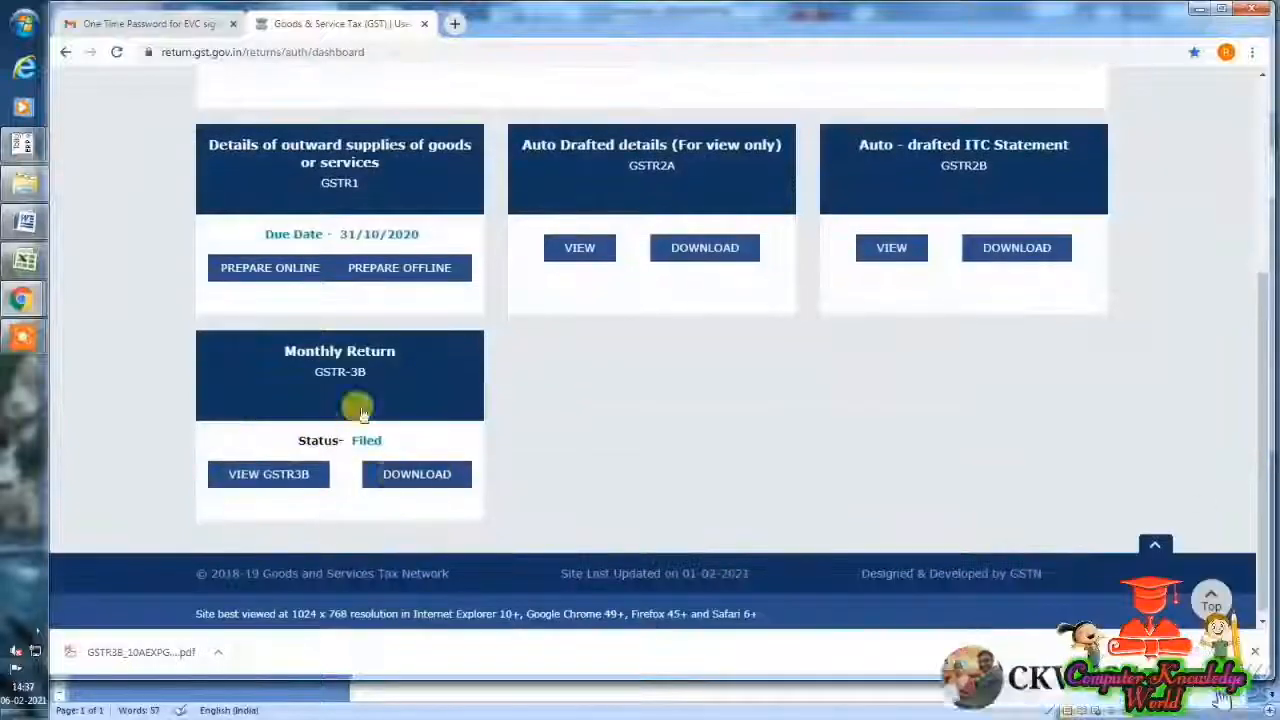